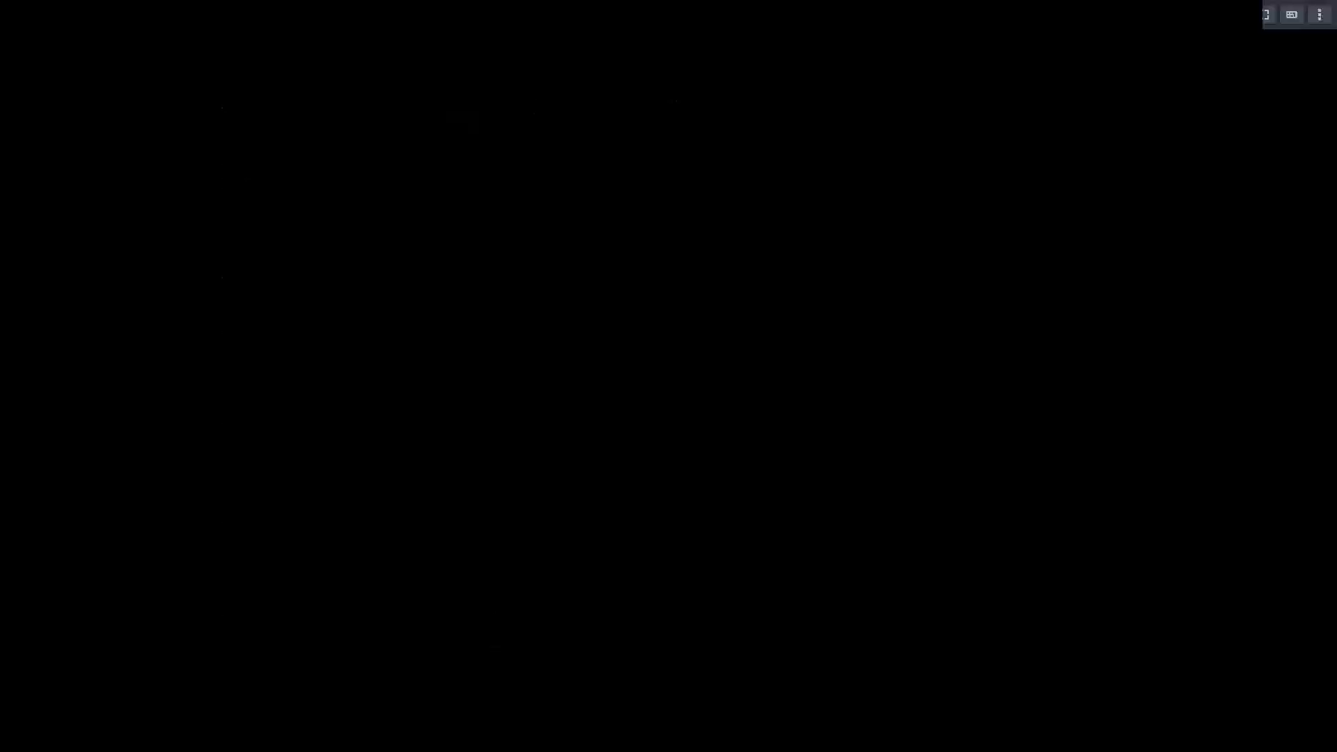
Leave the virtual machine's full-screen view and disconnect the host computer from the Home 4G Wi-Fi network.
click(1266, 15)
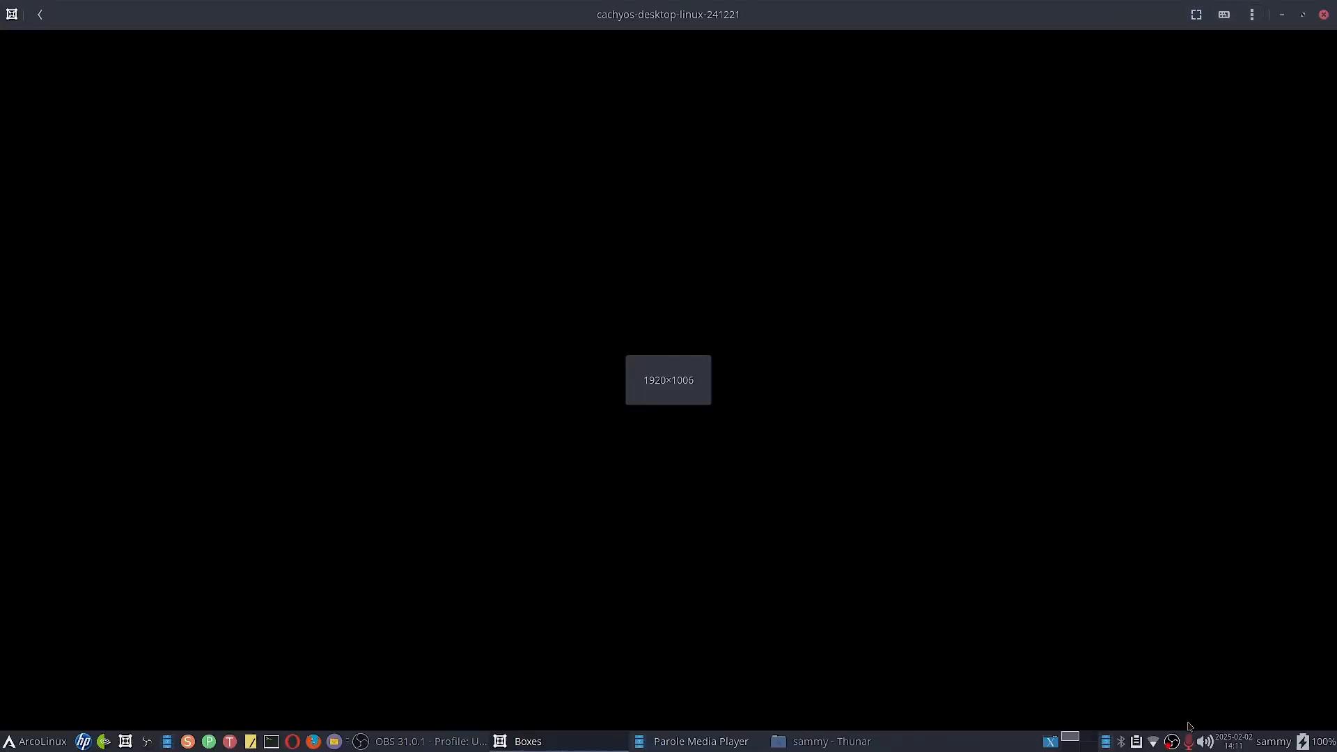
right_click(1153, 742)
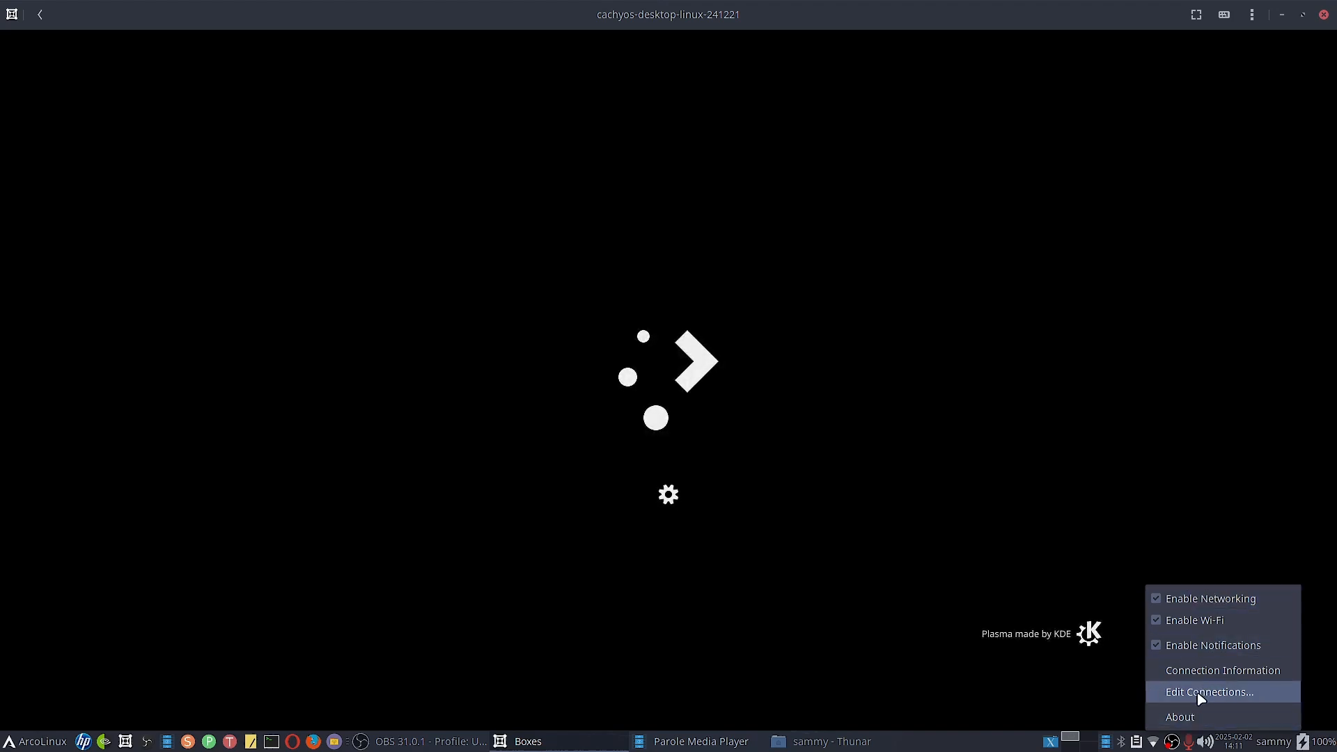
click(1129, 717)
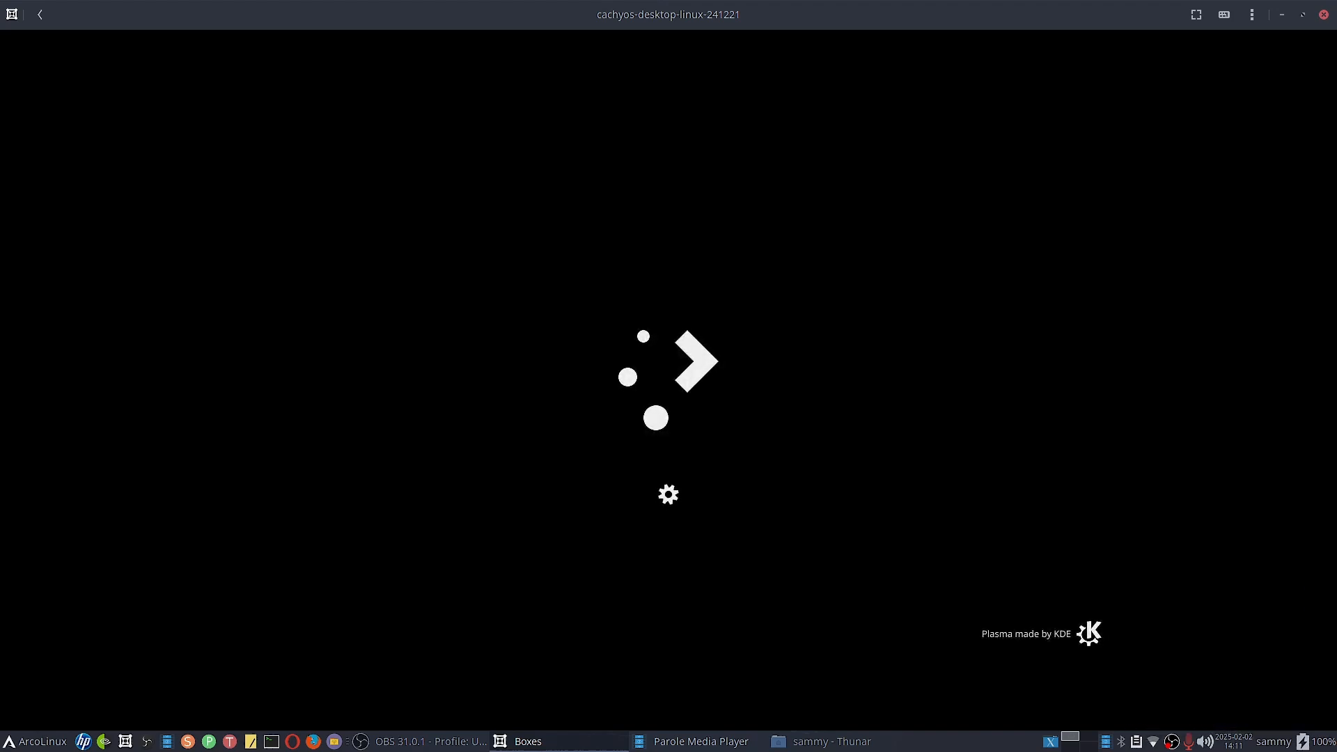
click(1153, 742)
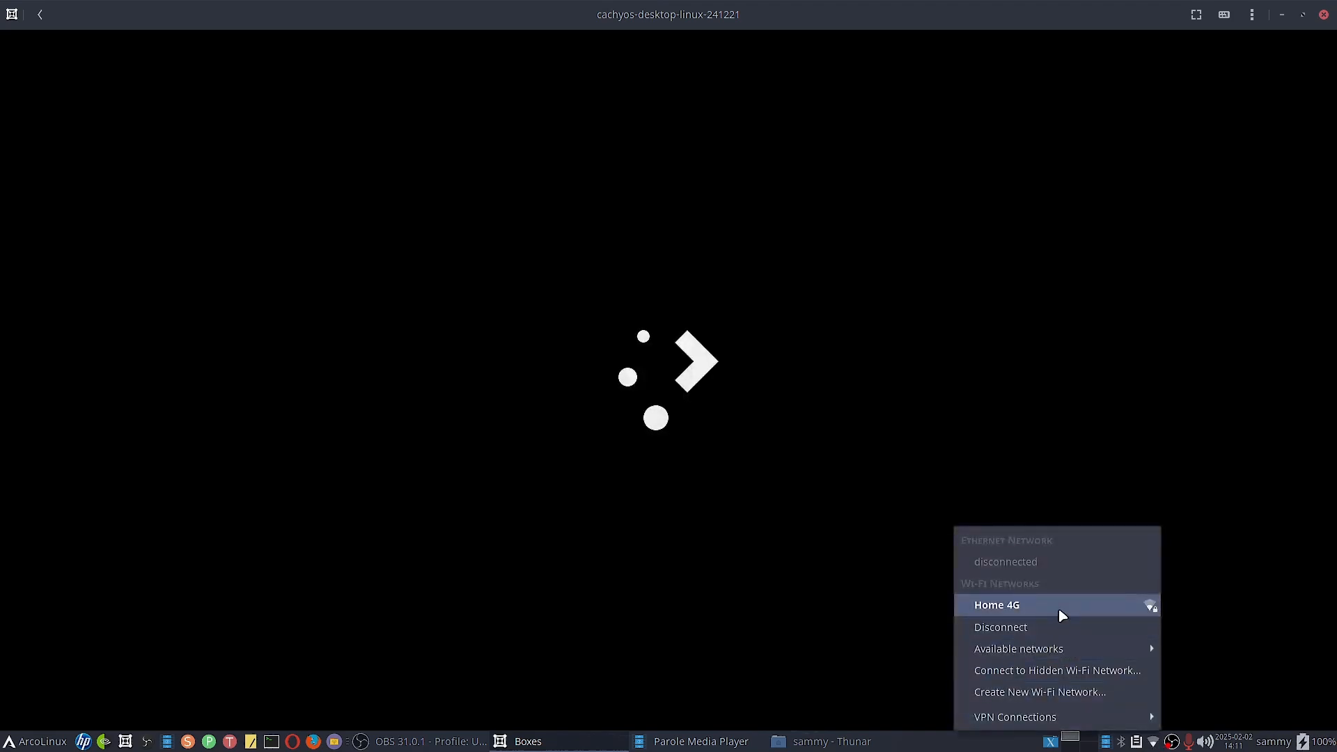
click(1053, 626)
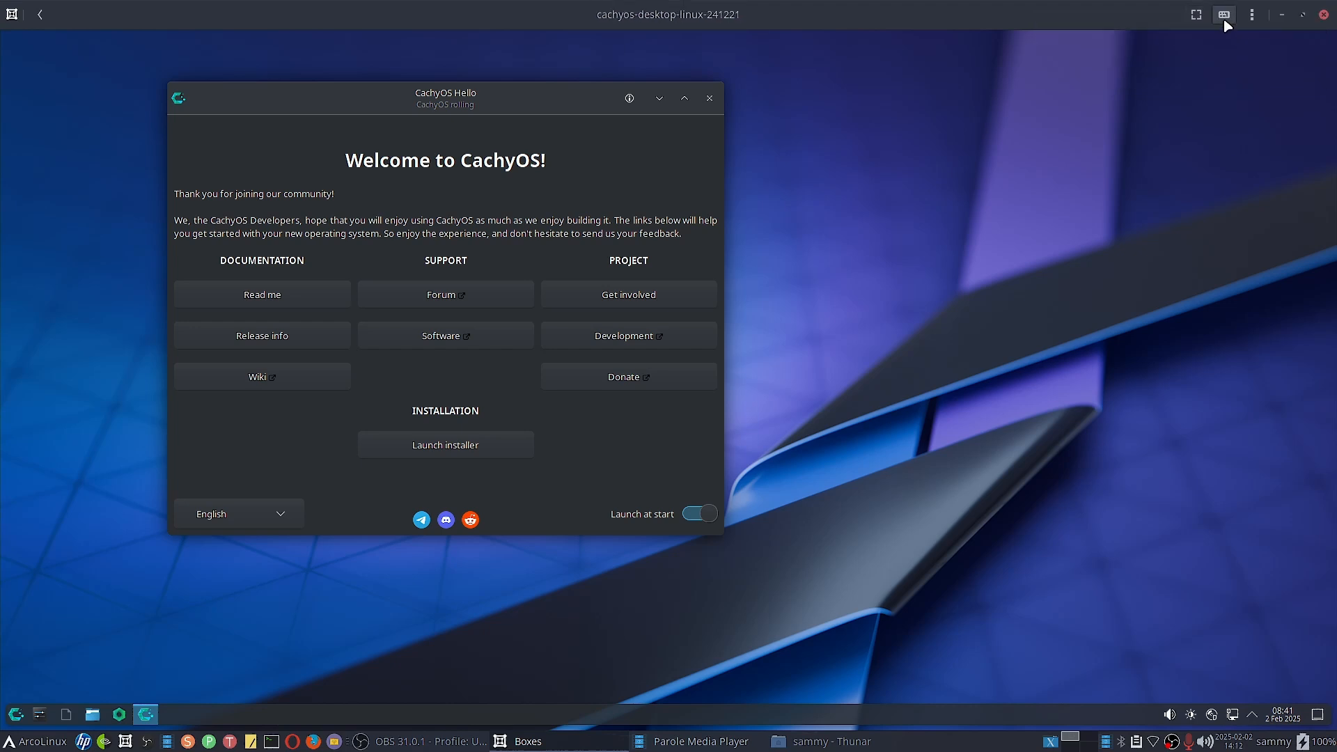
Show the virtual machine full screen and try to launch the CachyOS installer from the welcome window.
click(1196, 12)
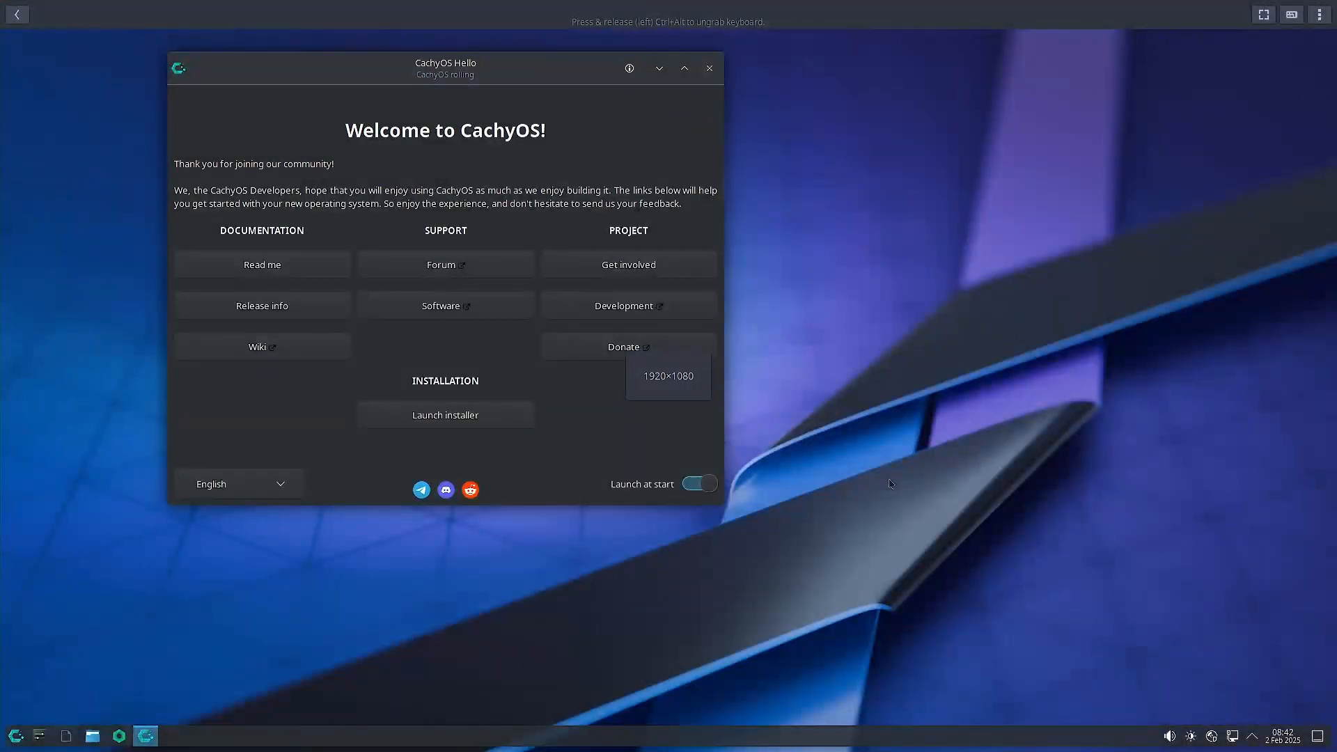
click(458, 416)
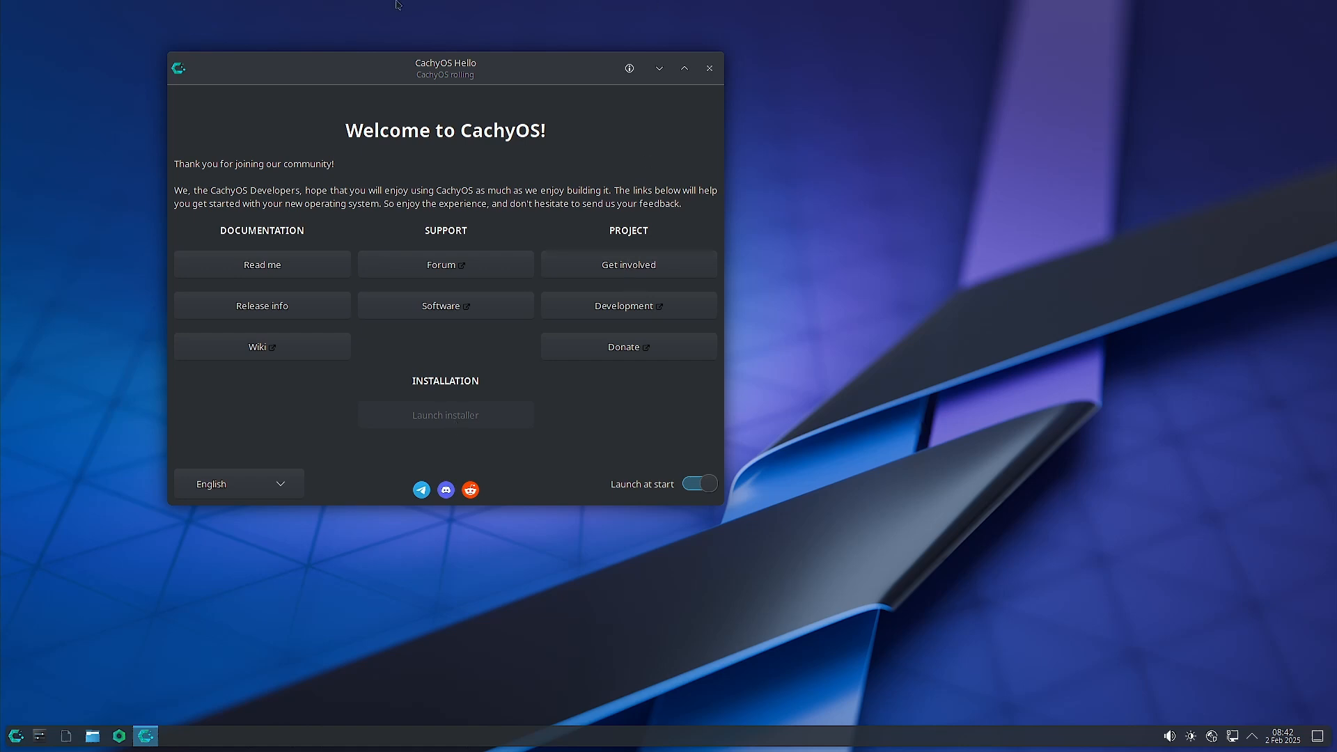
drag(291, 72, 224, 108)
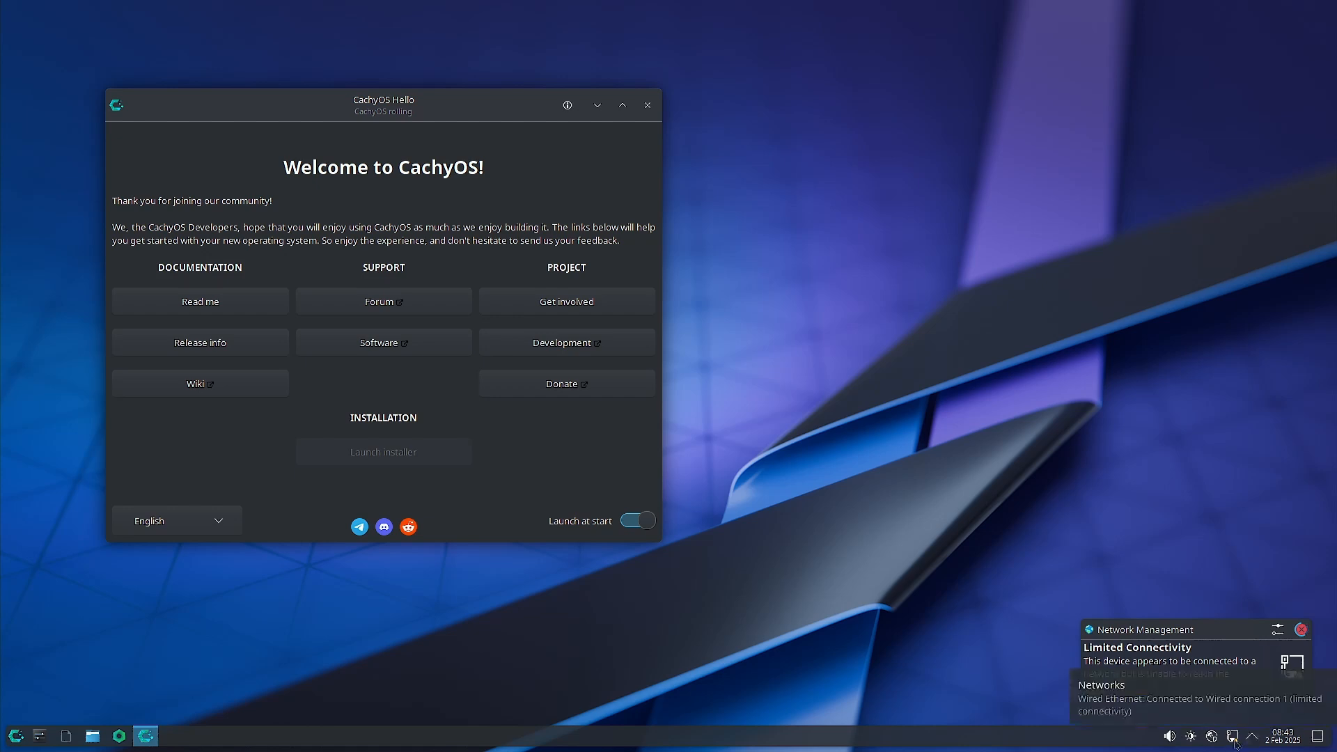
Leave full-screen view and examine the Wi-Fi security settings of the host's Home 4G connection, closing them without changes.
mouse_move(1220, 9)
click(1263, 15)
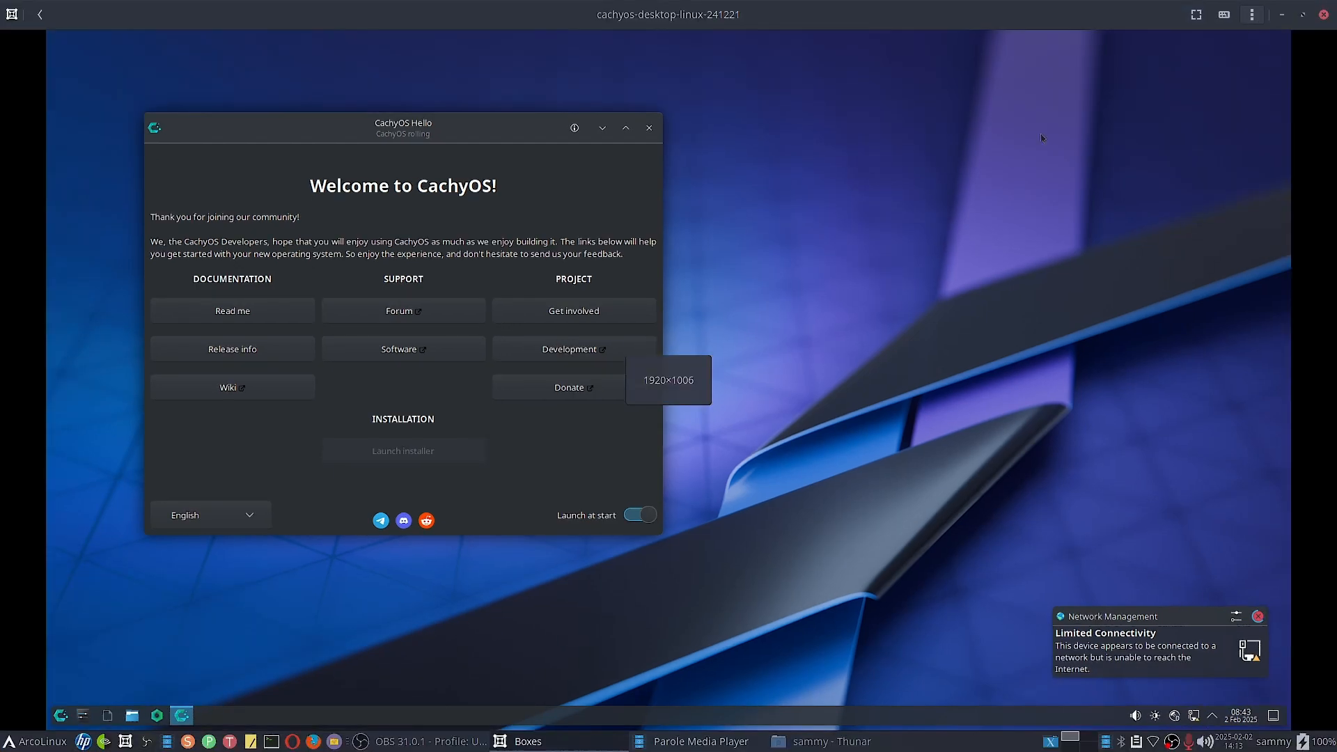
right_click(1154, 742)
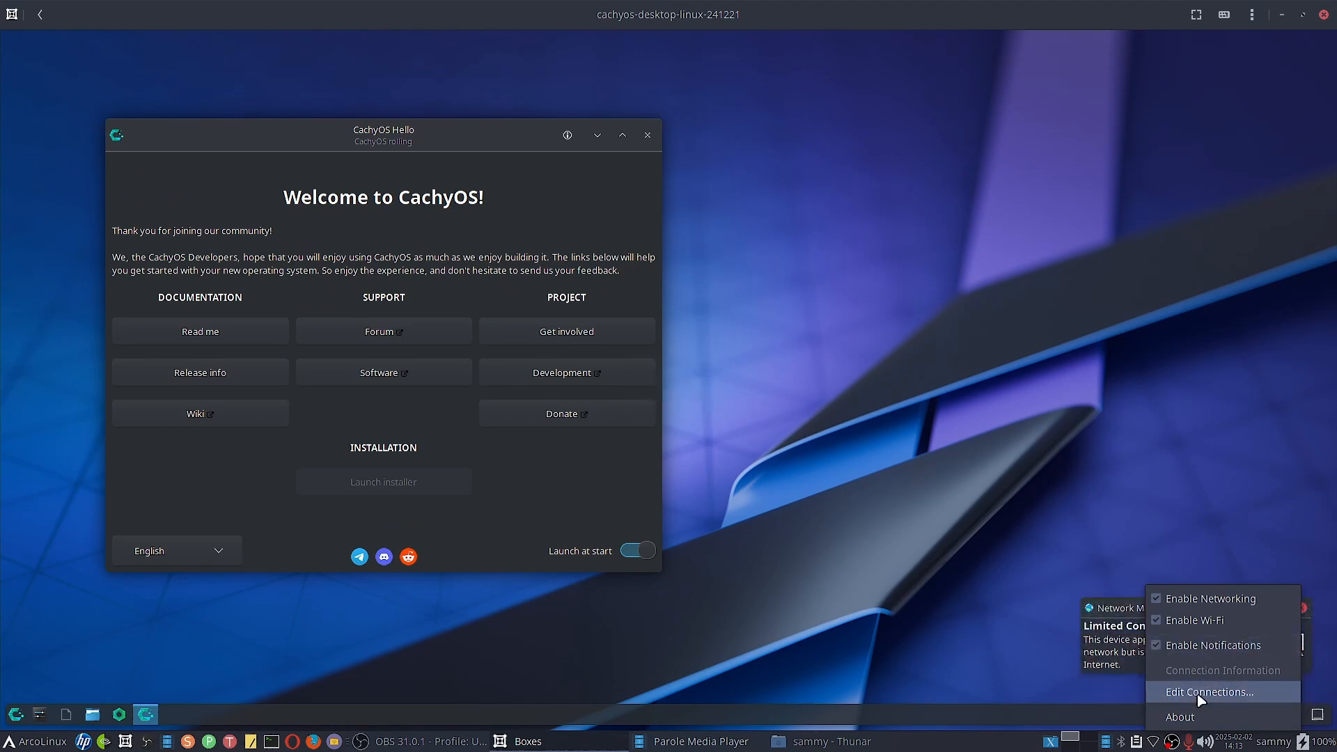
click(1201, 696)
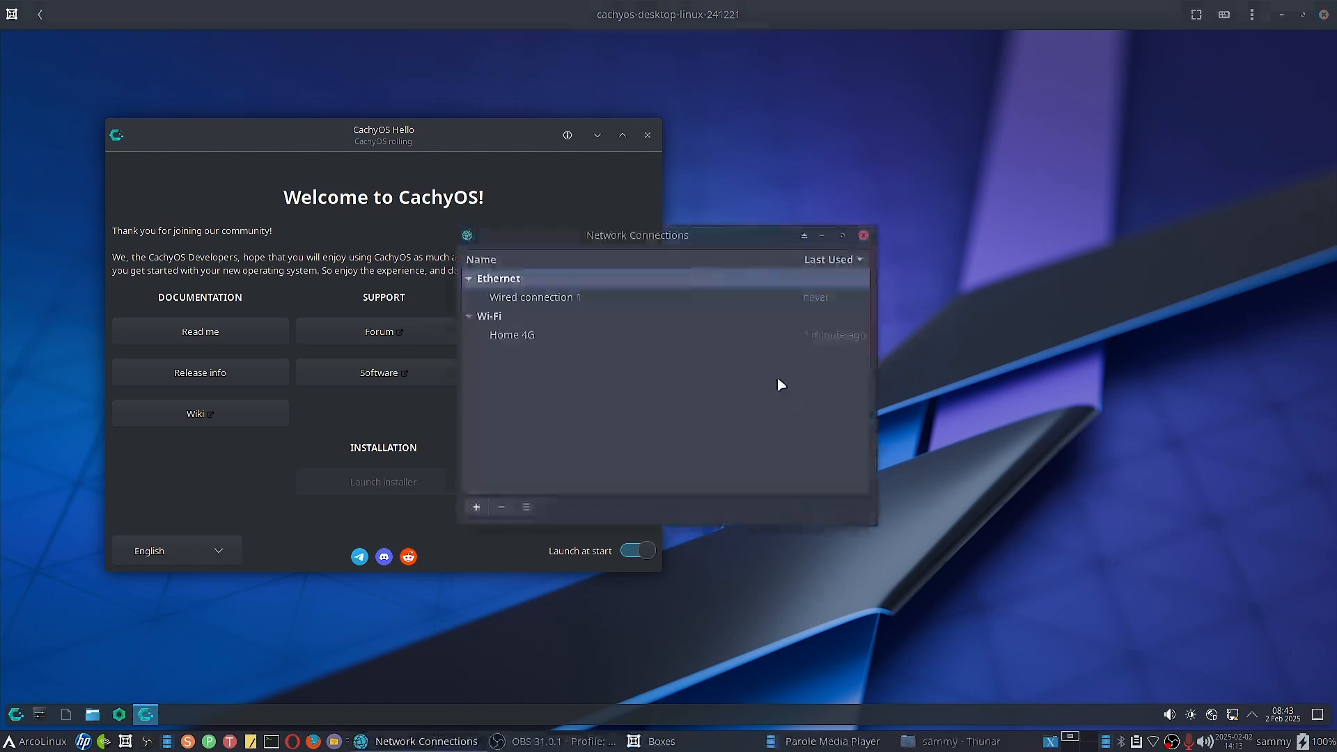
click(522, 335)
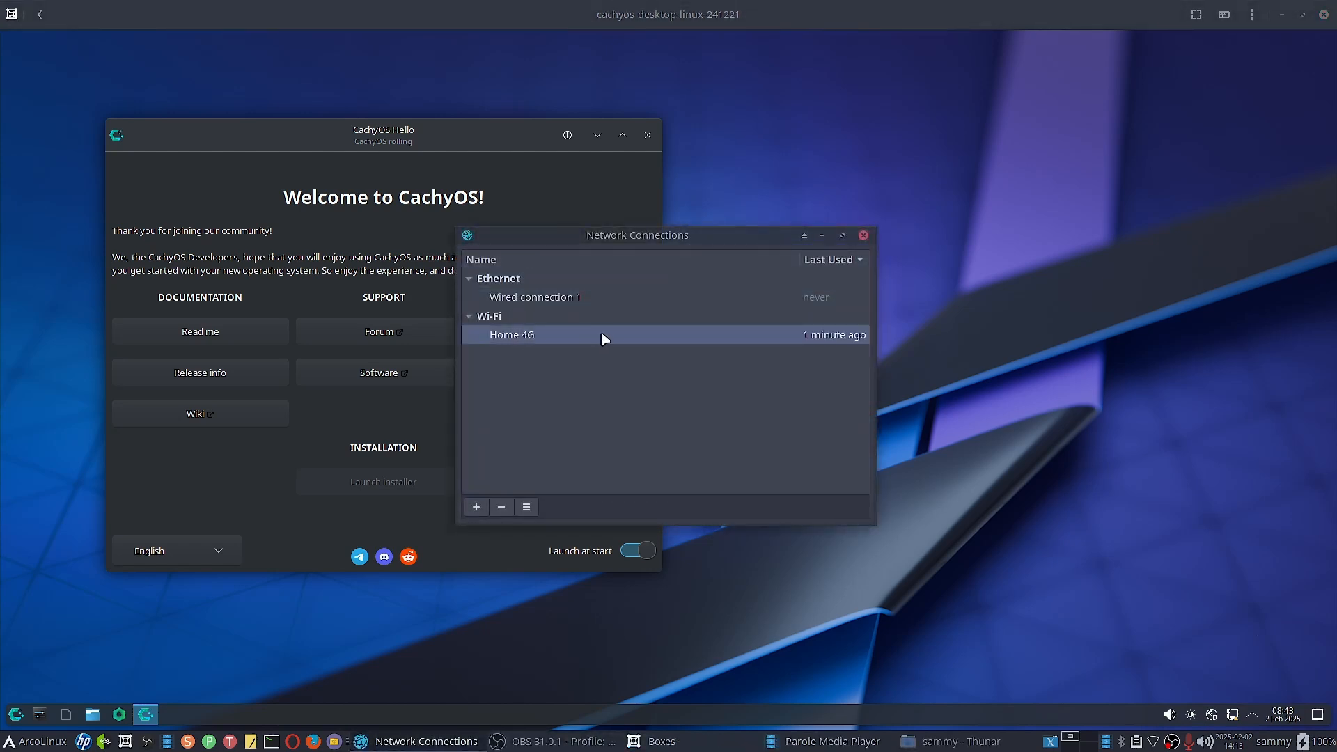
double_click(679, 339)
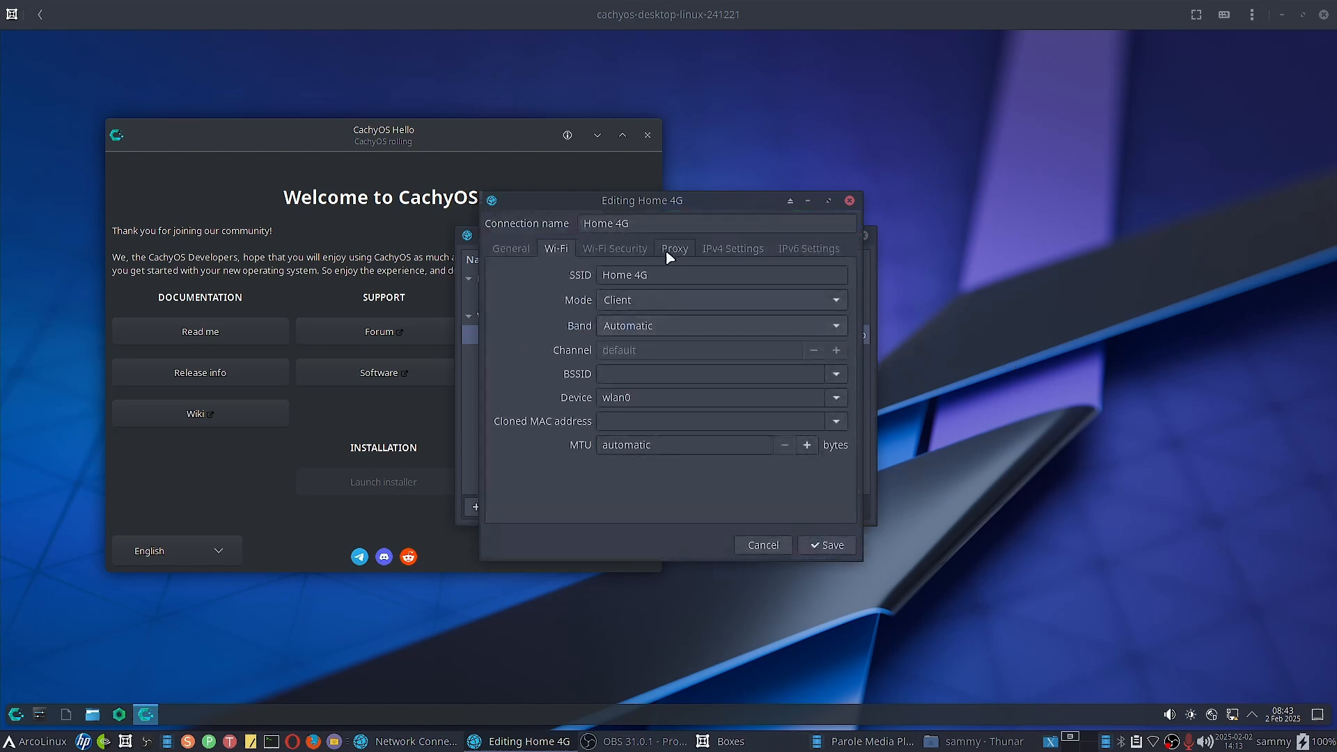
click(633, 255)
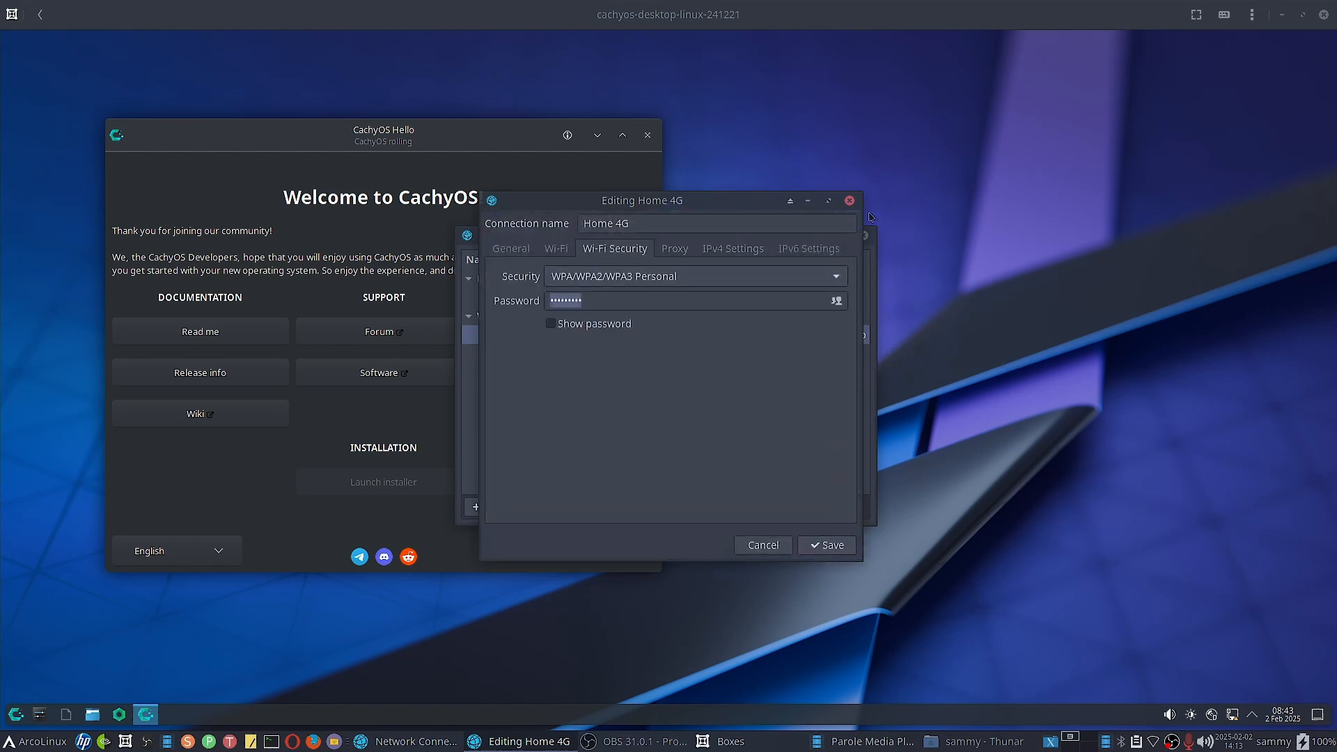
click(851, 202)
click(864, 235)
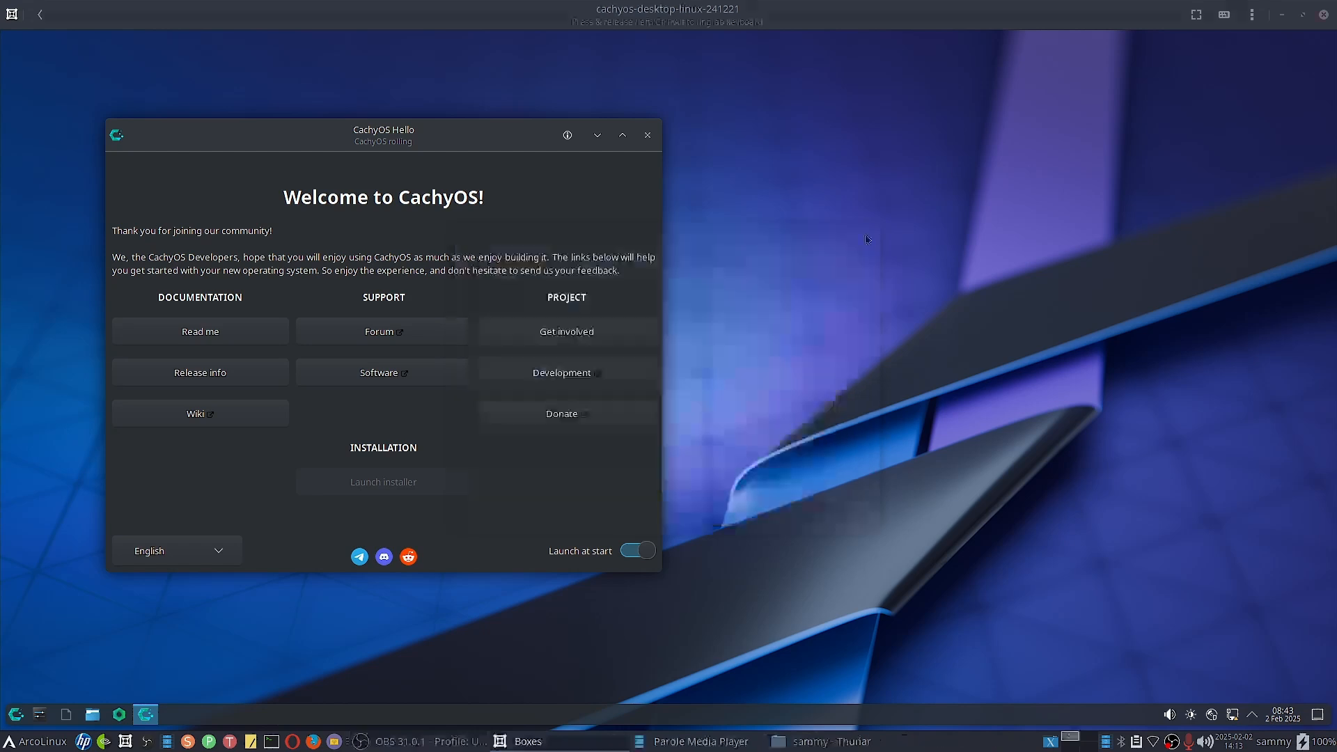
Reconnect the host computer to the Home 4G Wi-Fi network.
right_click(1148, 743)
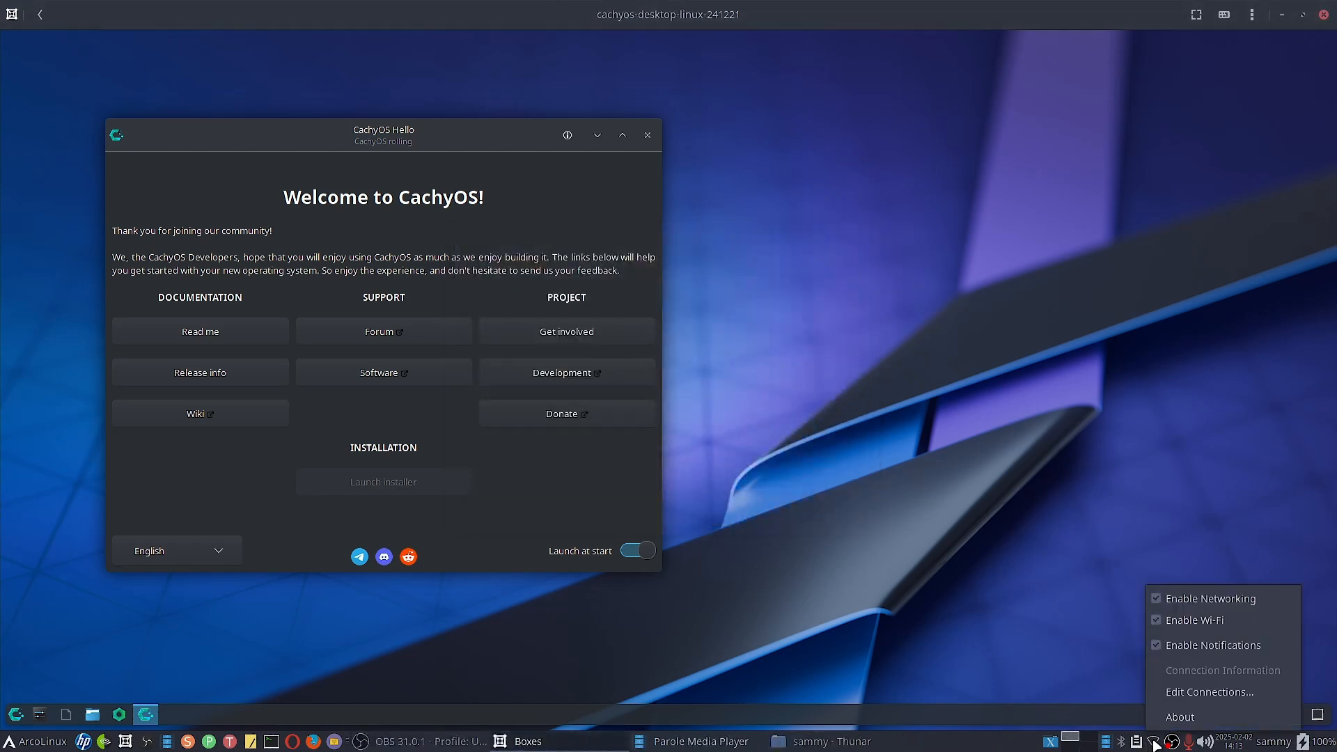
click(1152, 740)
click(1153, 743)
mouse_move(1042, 648)
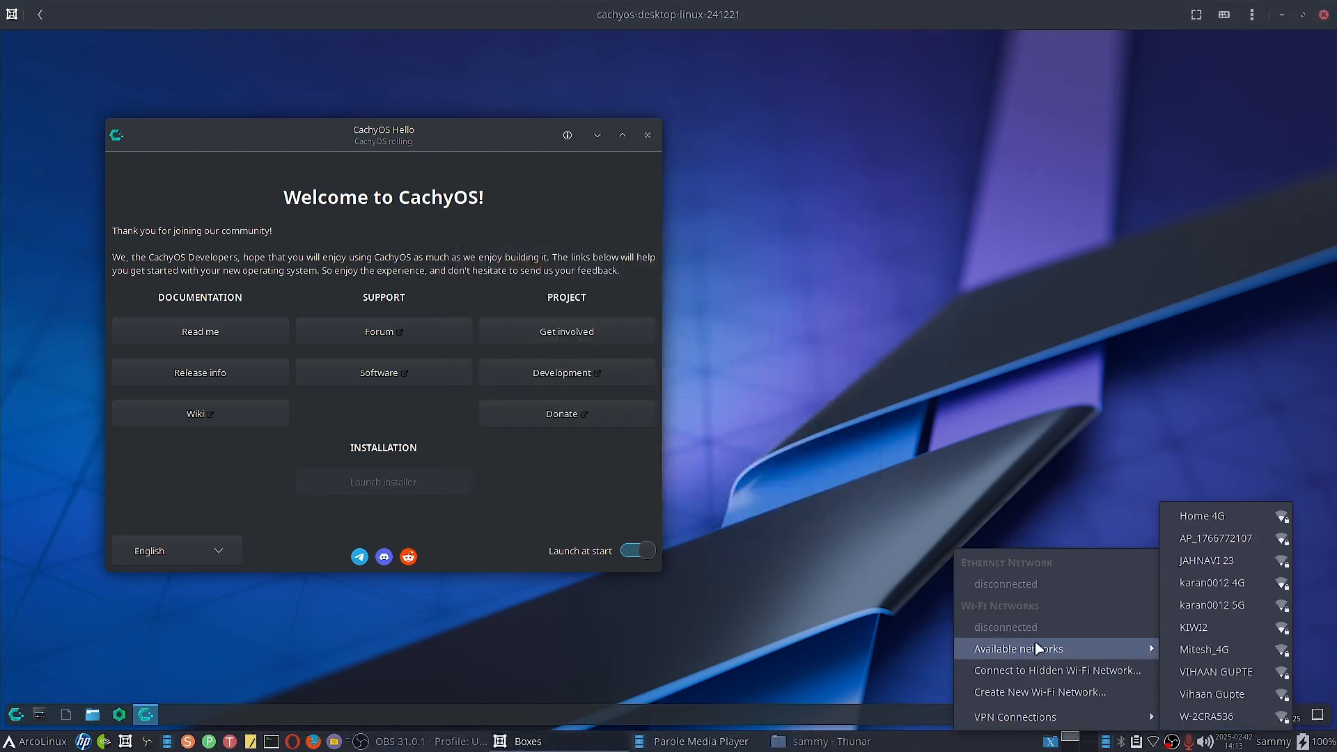
click(1203, 516)
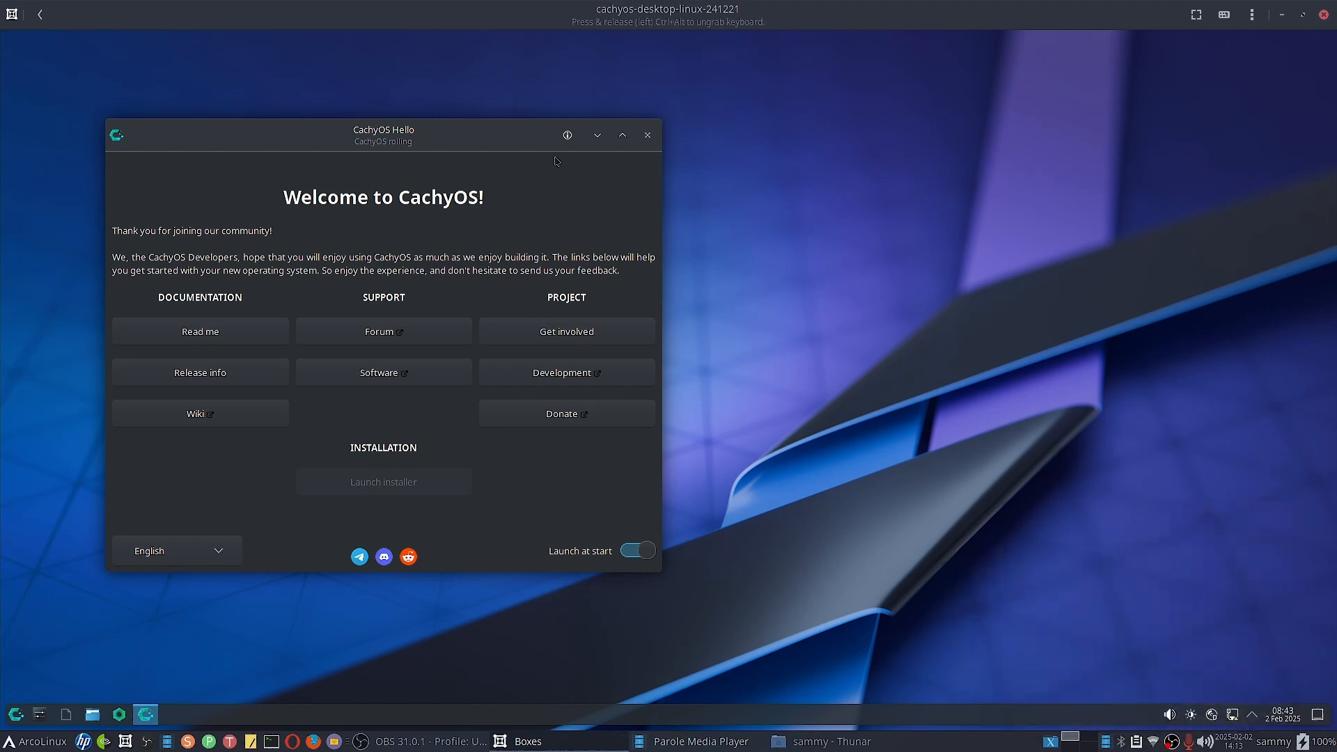
Return to full screen, dismiss the connection error, and launch the CachyOS installer with the Refind bootloader.
click(1196, 15)
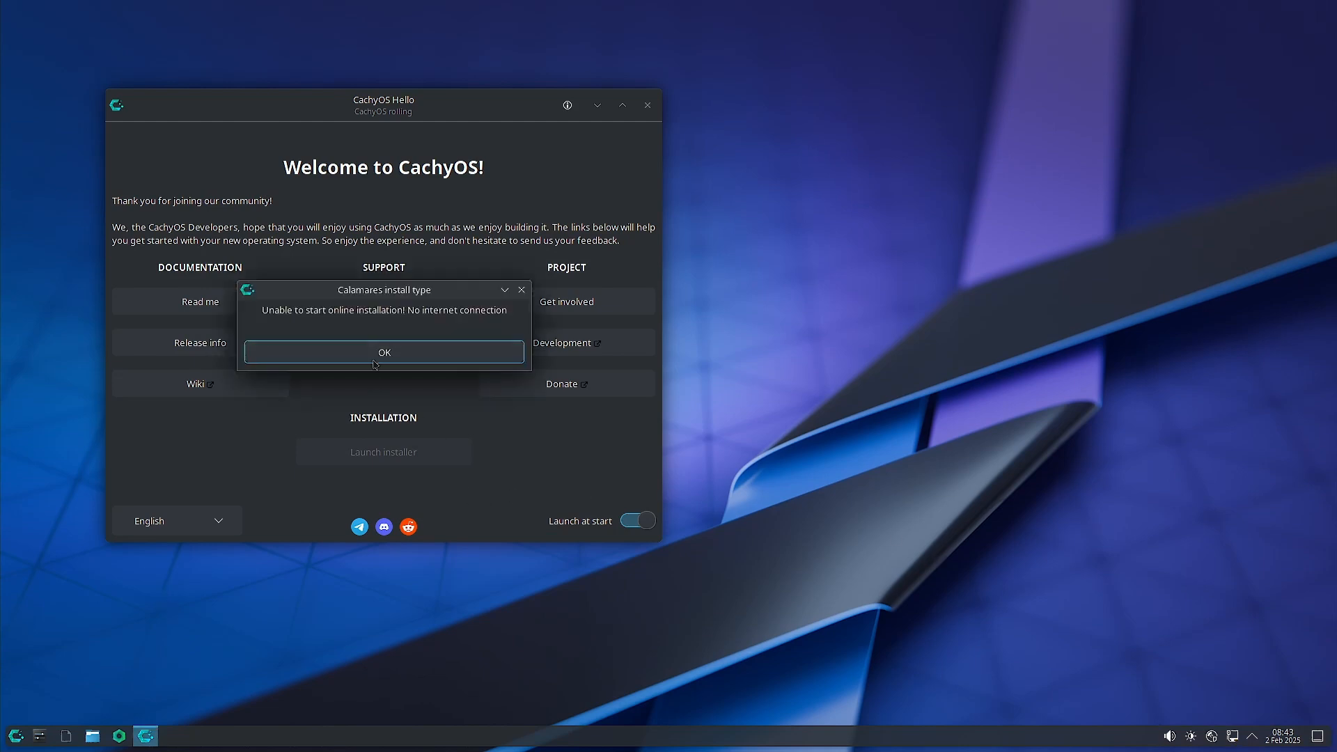
click(375, 353)
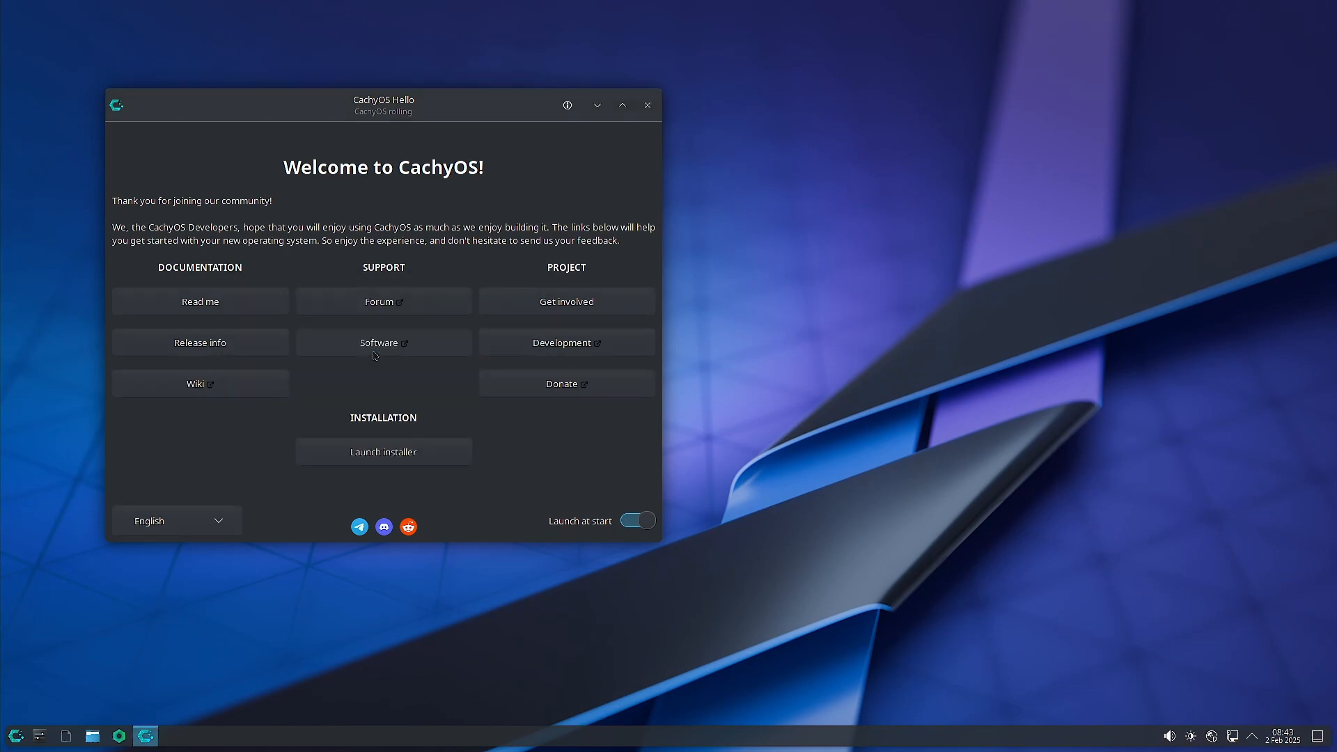
click(387, 461)
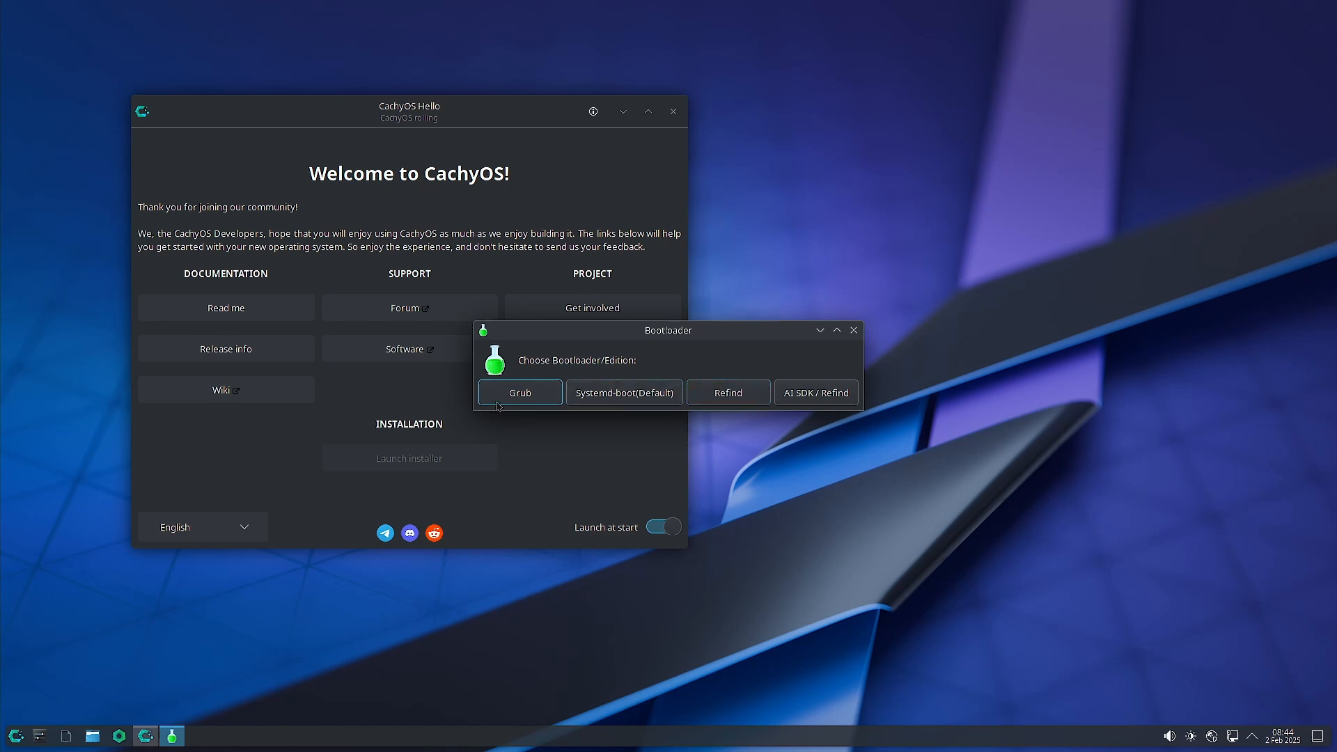
click(736, 398)
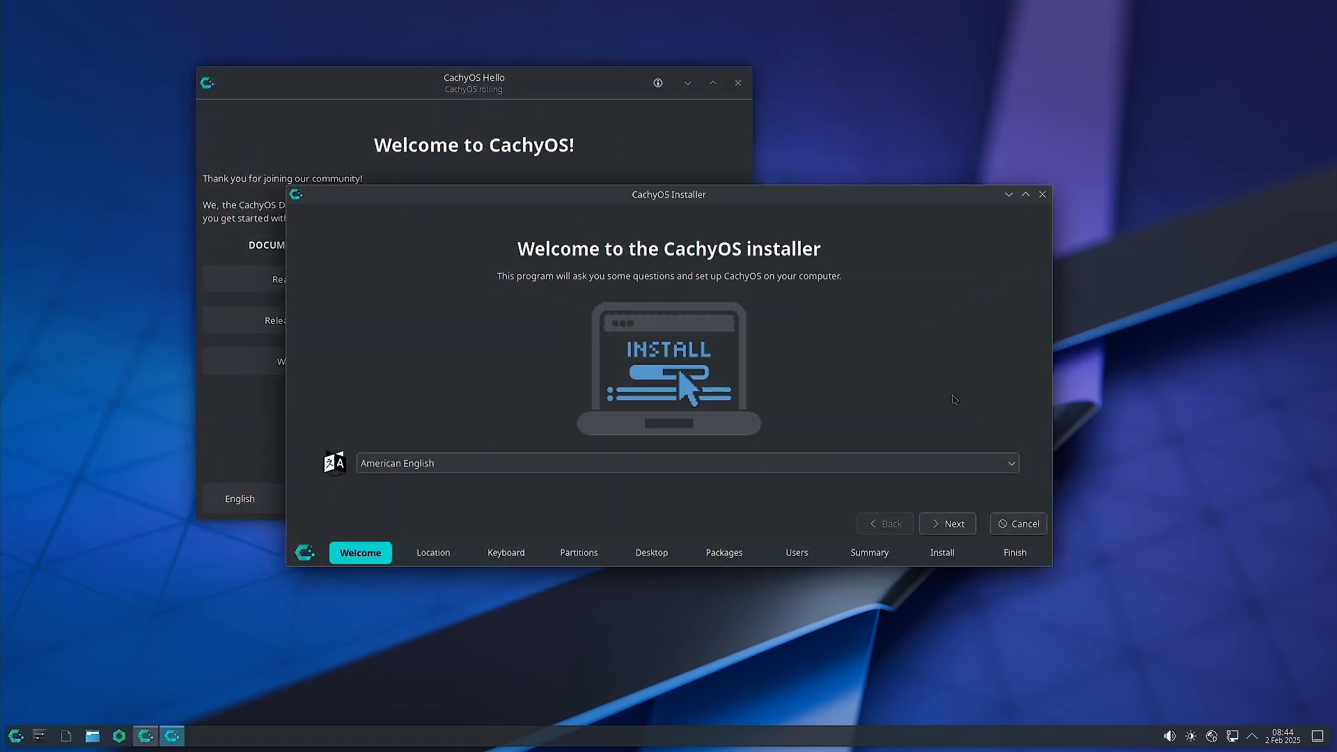
Accept American English and the Asia/Kolkata location, and set the keyboard layout to Indian, English (India, with rupee).
click(952, 528)
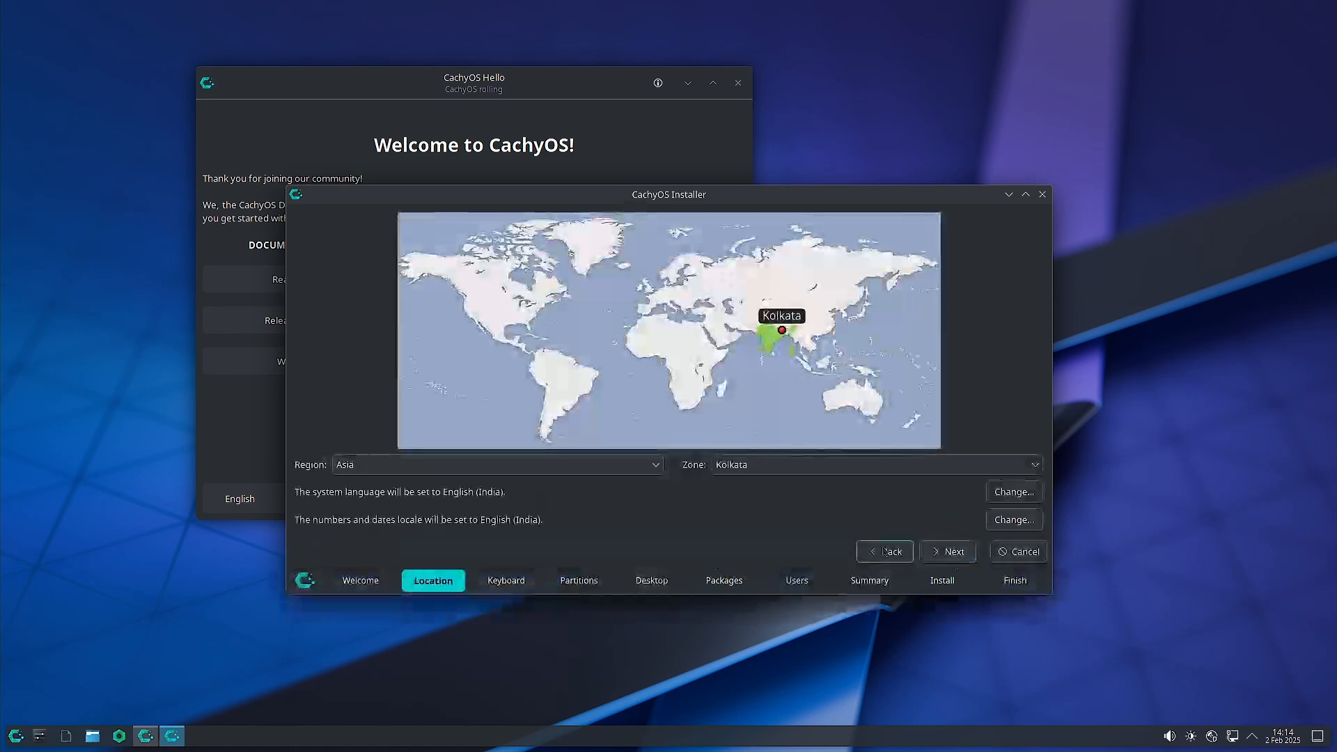
click(948, 551)
scroll(484, 461, down, 8)
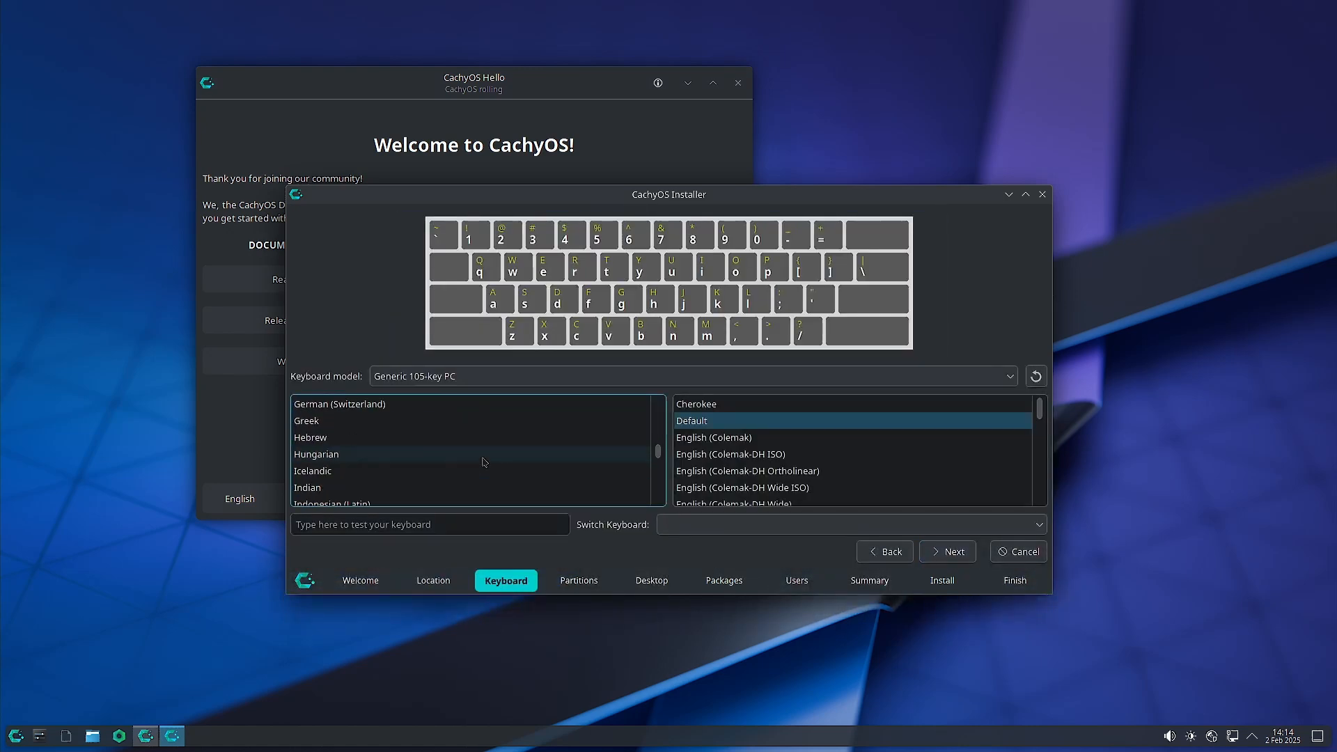
click(325, 489)
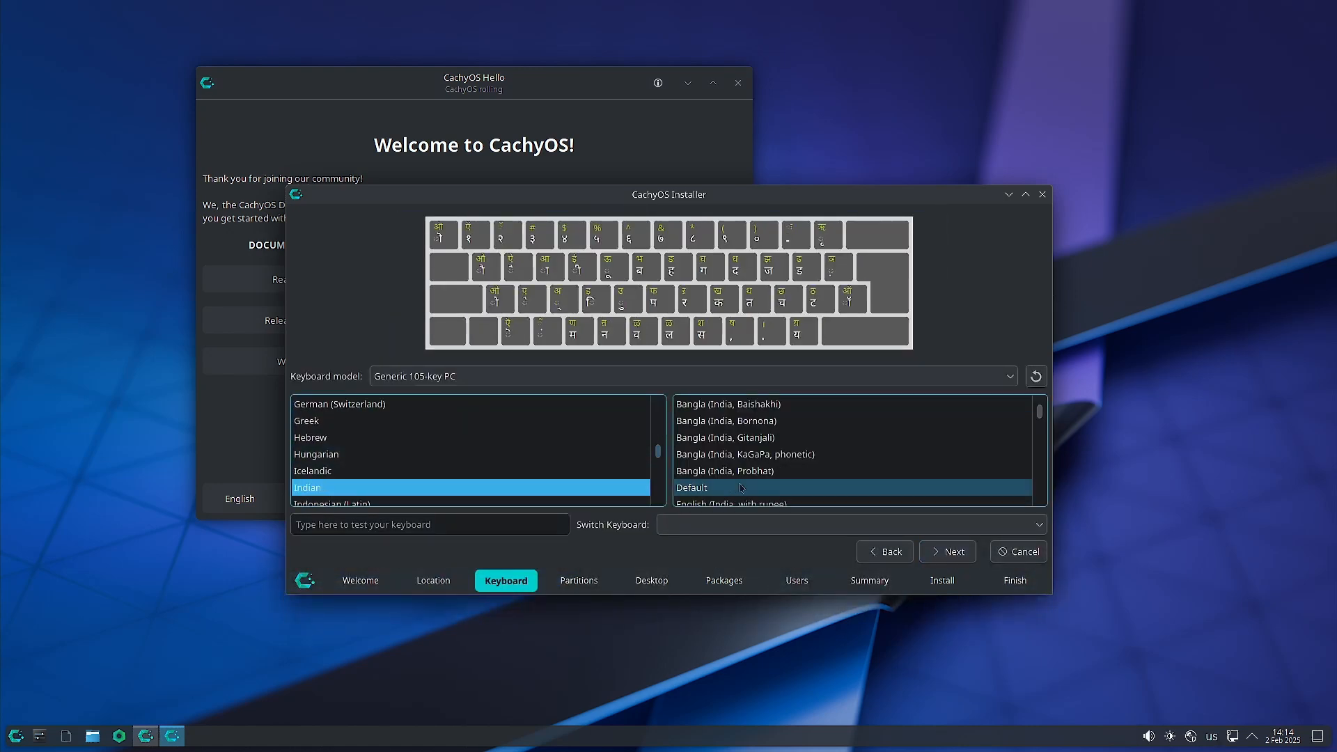
click(774, 503)
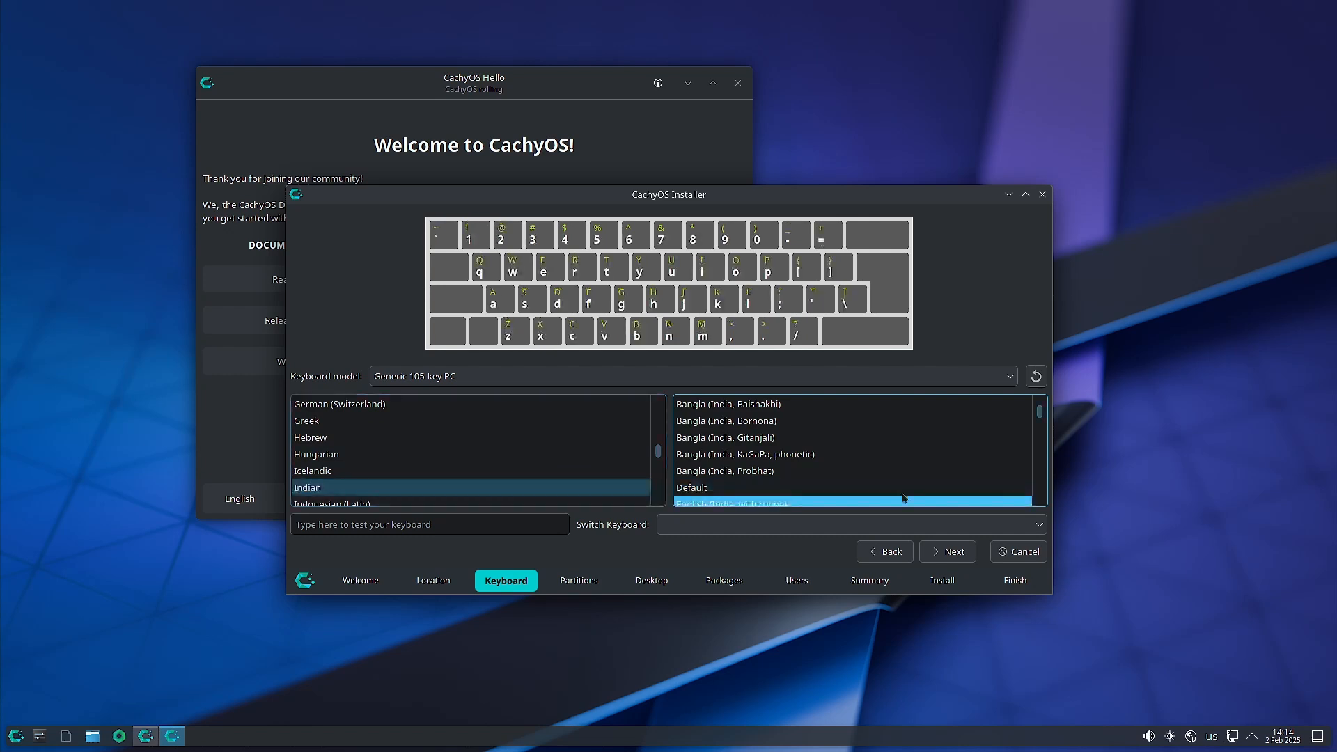
click(949, 552)
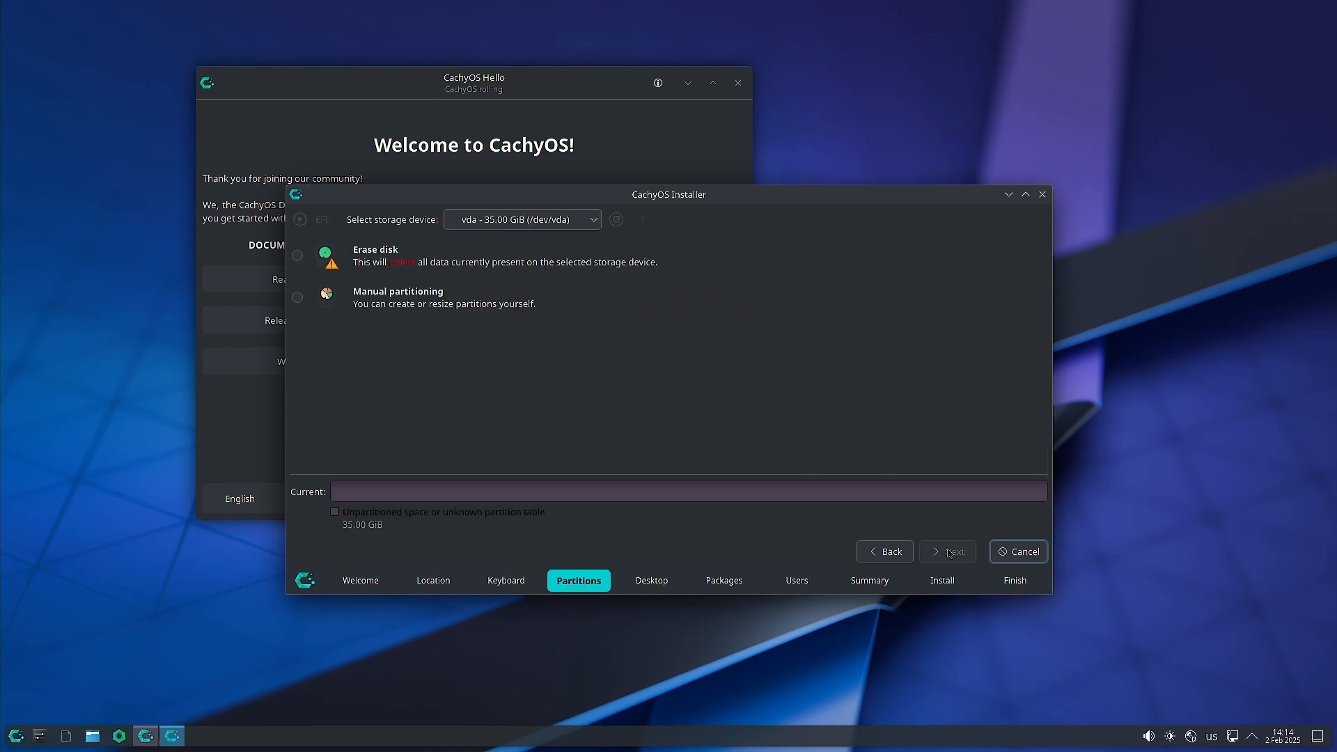
Choose to erase the 35 GiB vda disk with the xfs file system and continue to the desktop selection.
click(298, 256)
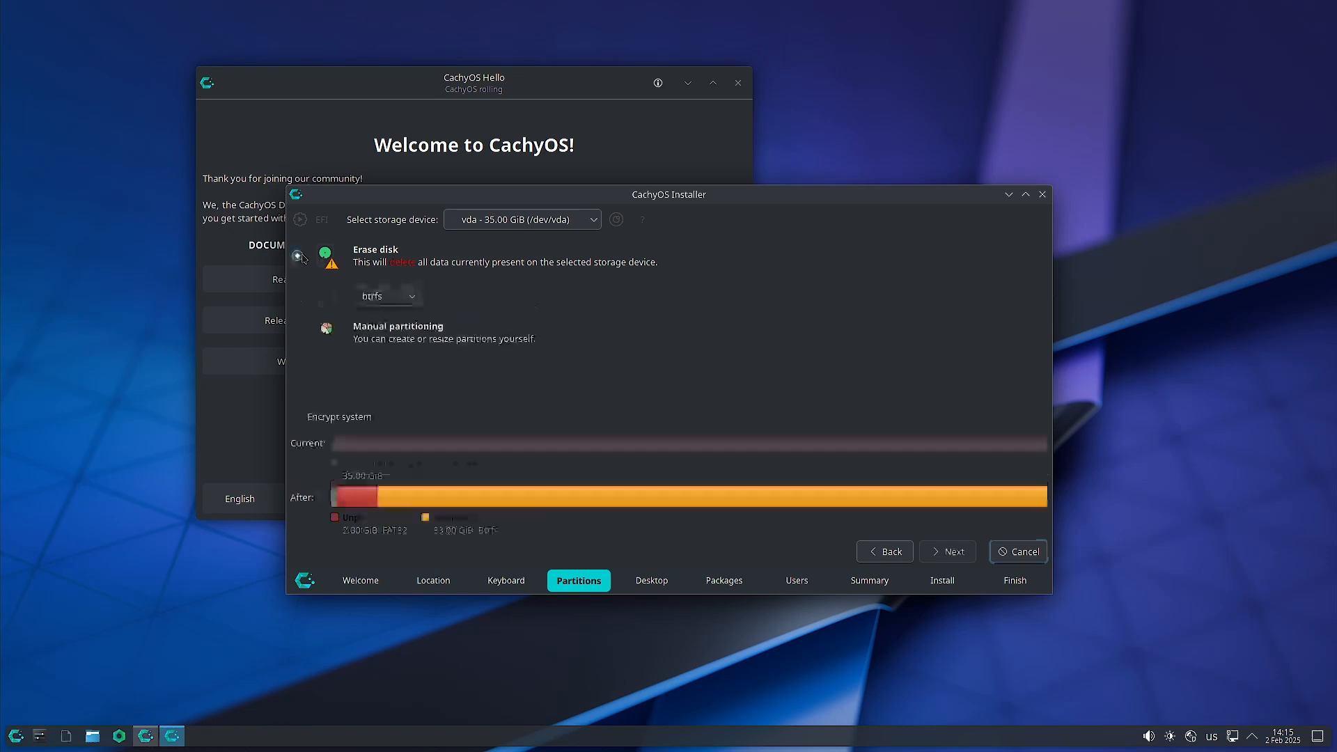
click(412, 298)
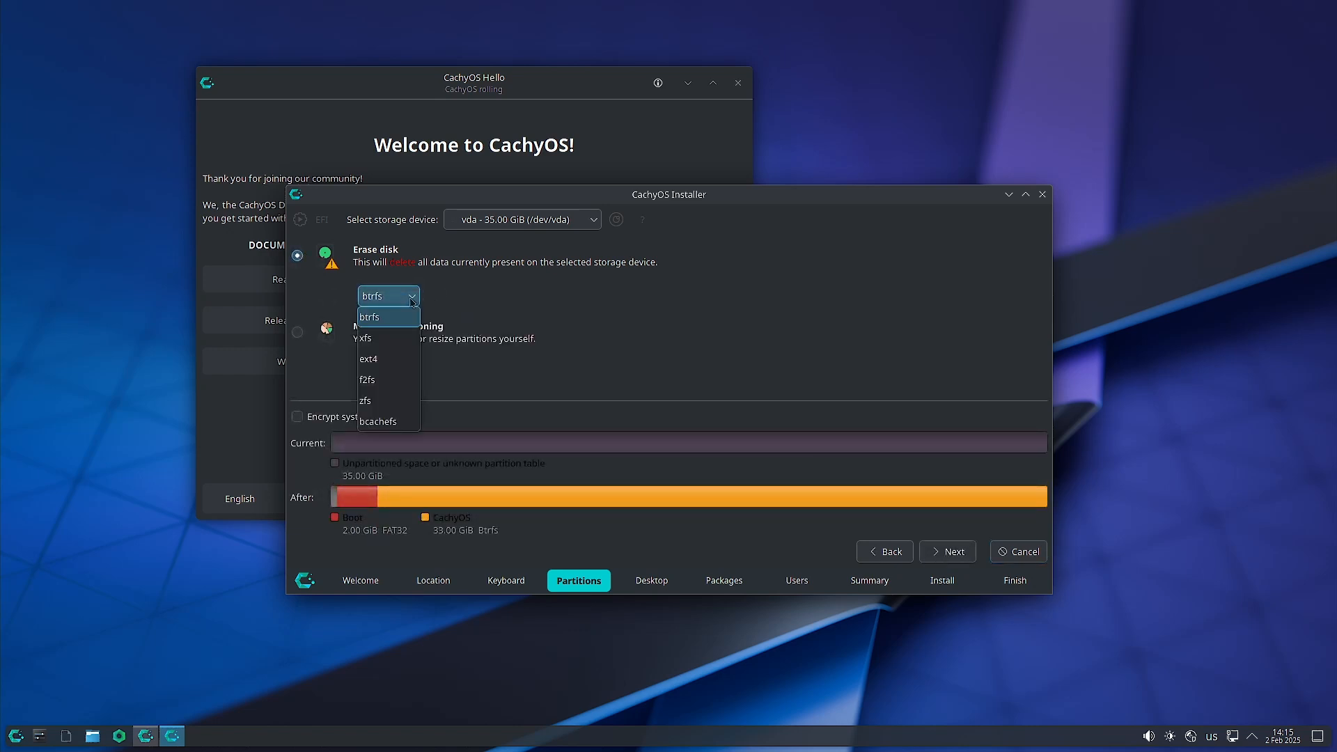
click(397, 346)
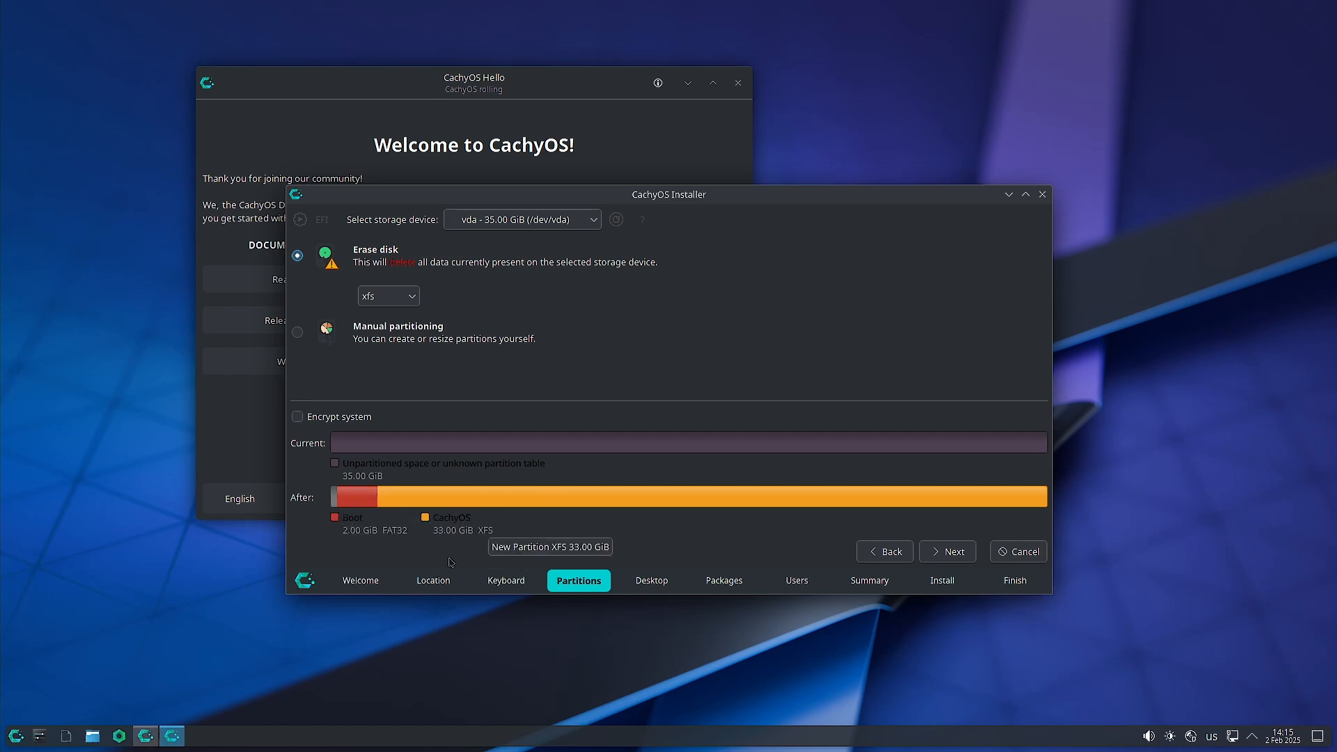
click(948, 553)
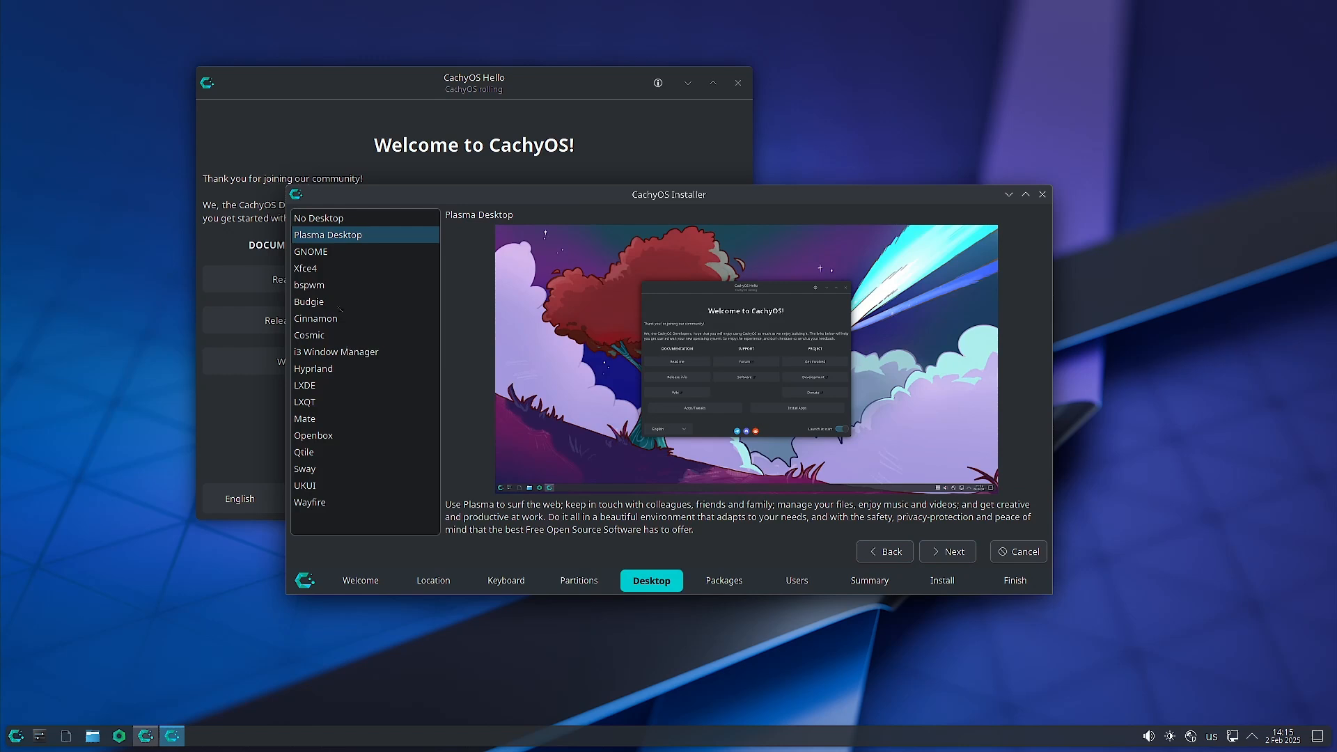
Choose the GNOME desktop and continue to the additional packages.
key(Down)
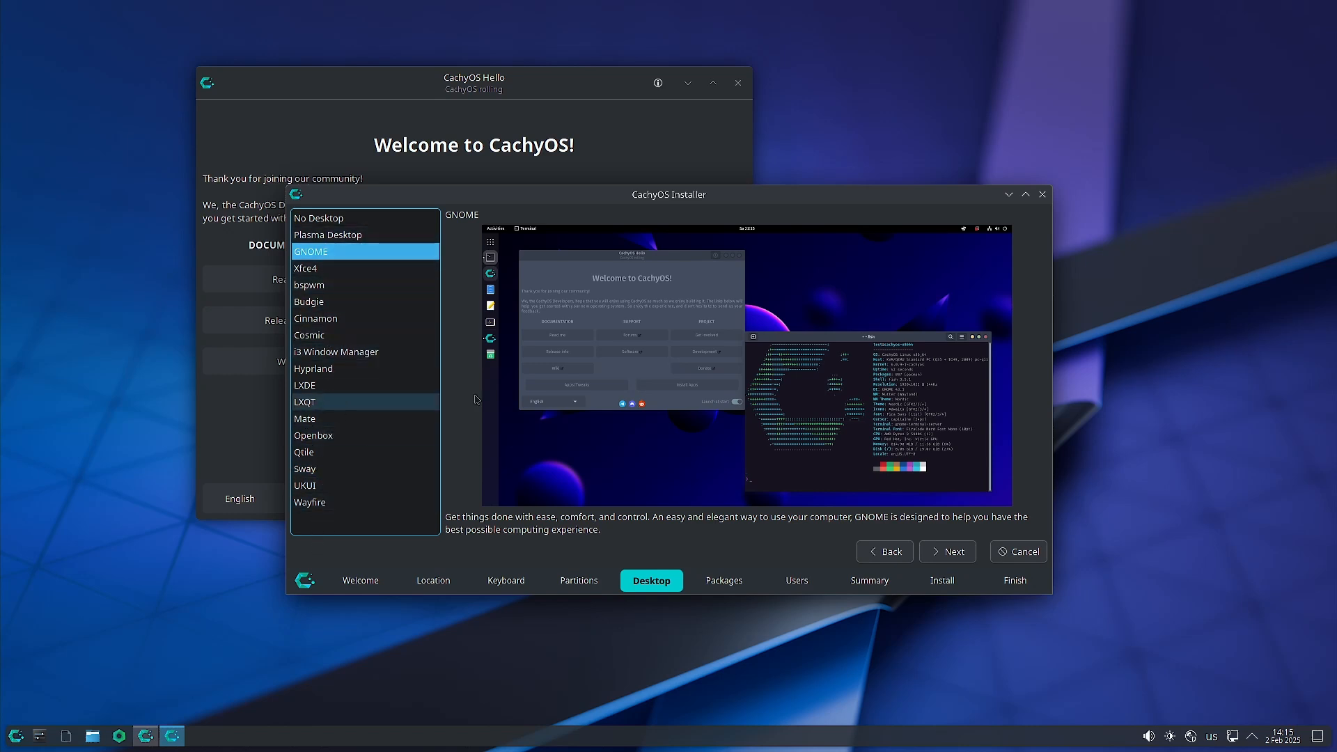
click(961, 555)
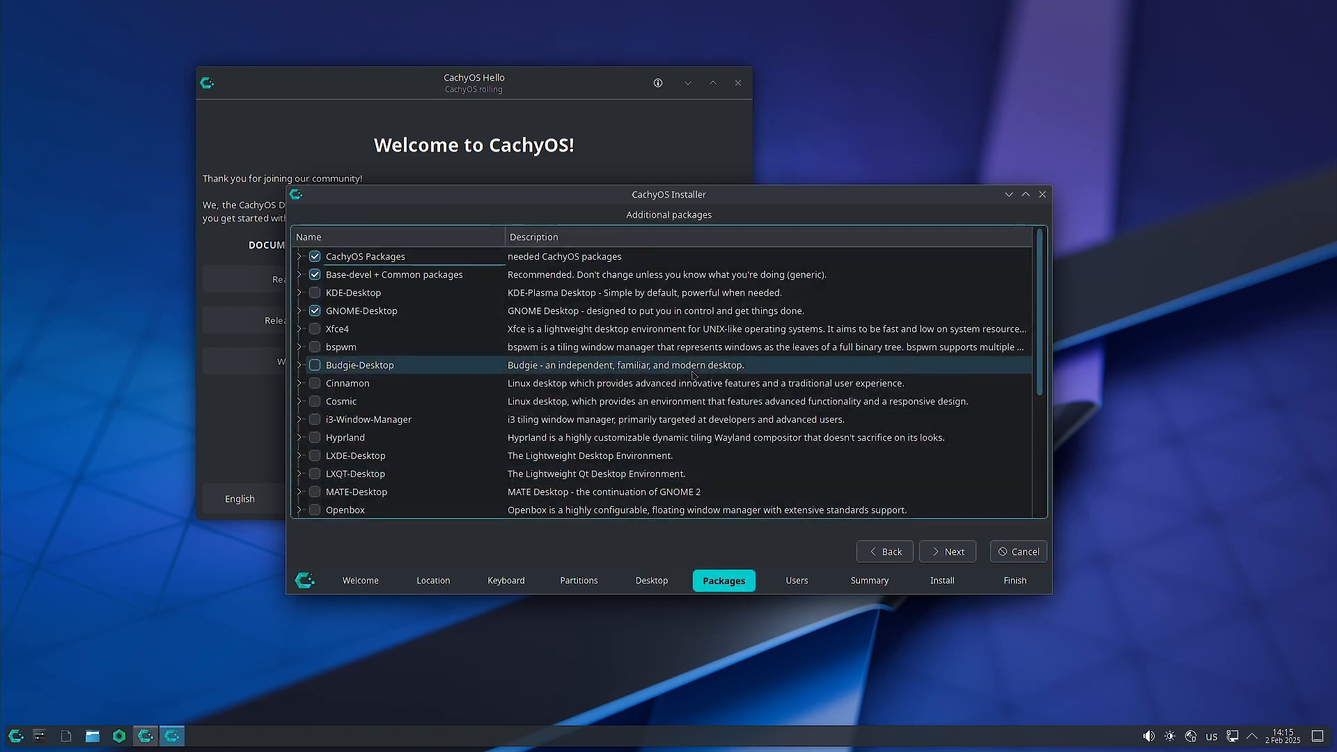
Review the full list of additional packages, keep the preselected ones, and continue to the user account setup.
scroll(362, 383, down, 4)
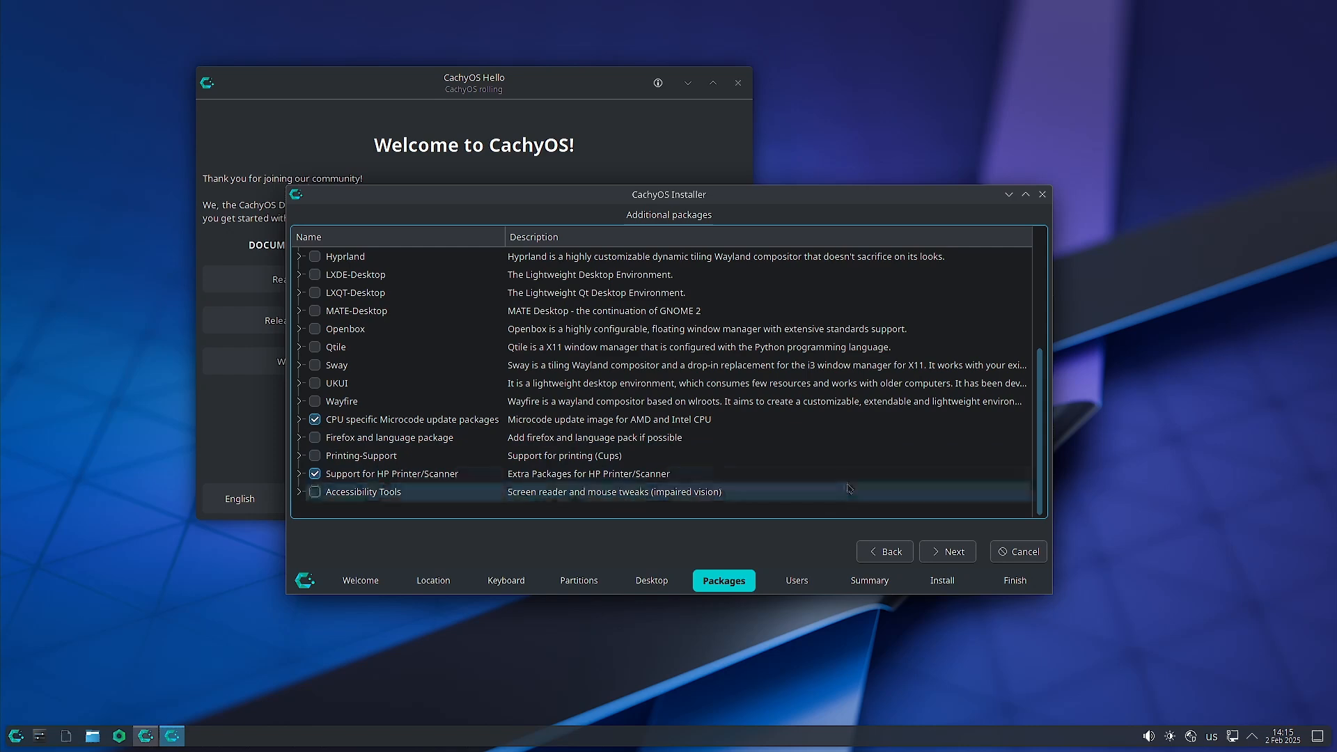
scroll(747, 471, up, 3)
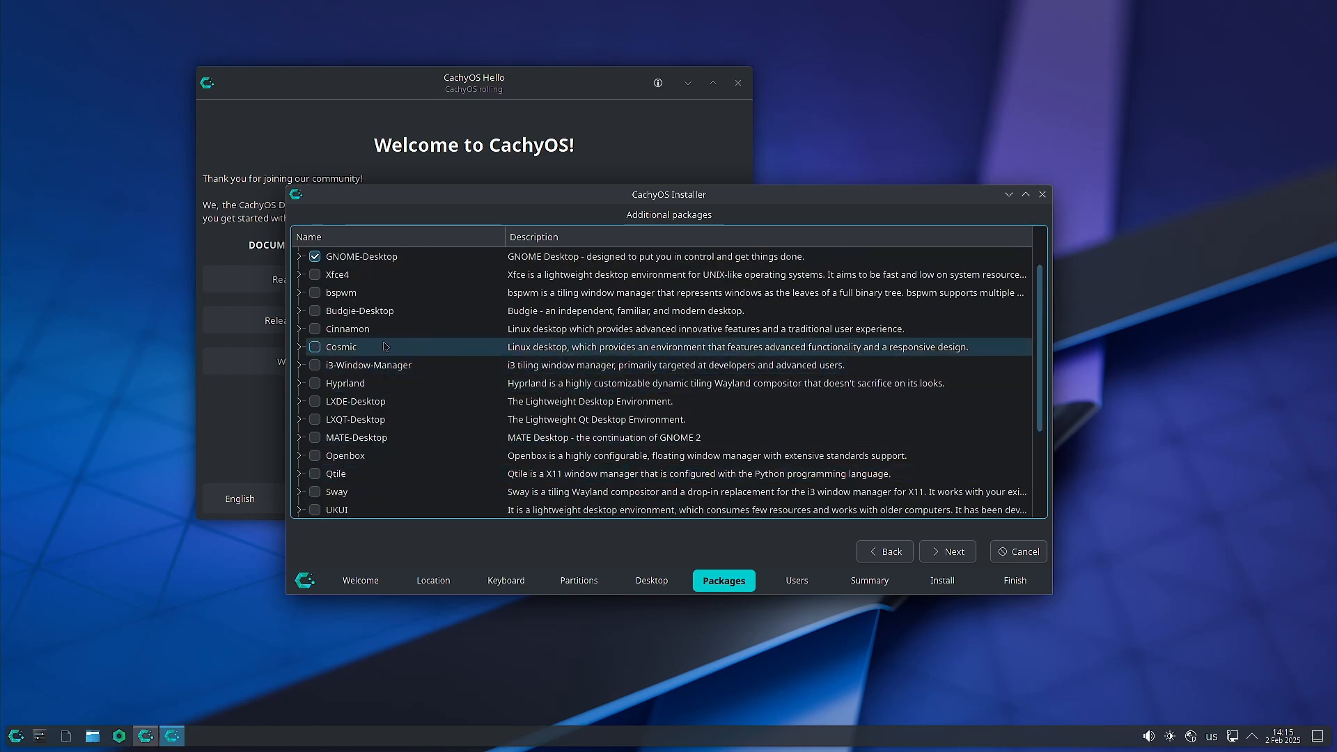
scroll(385, 347, up, 1)
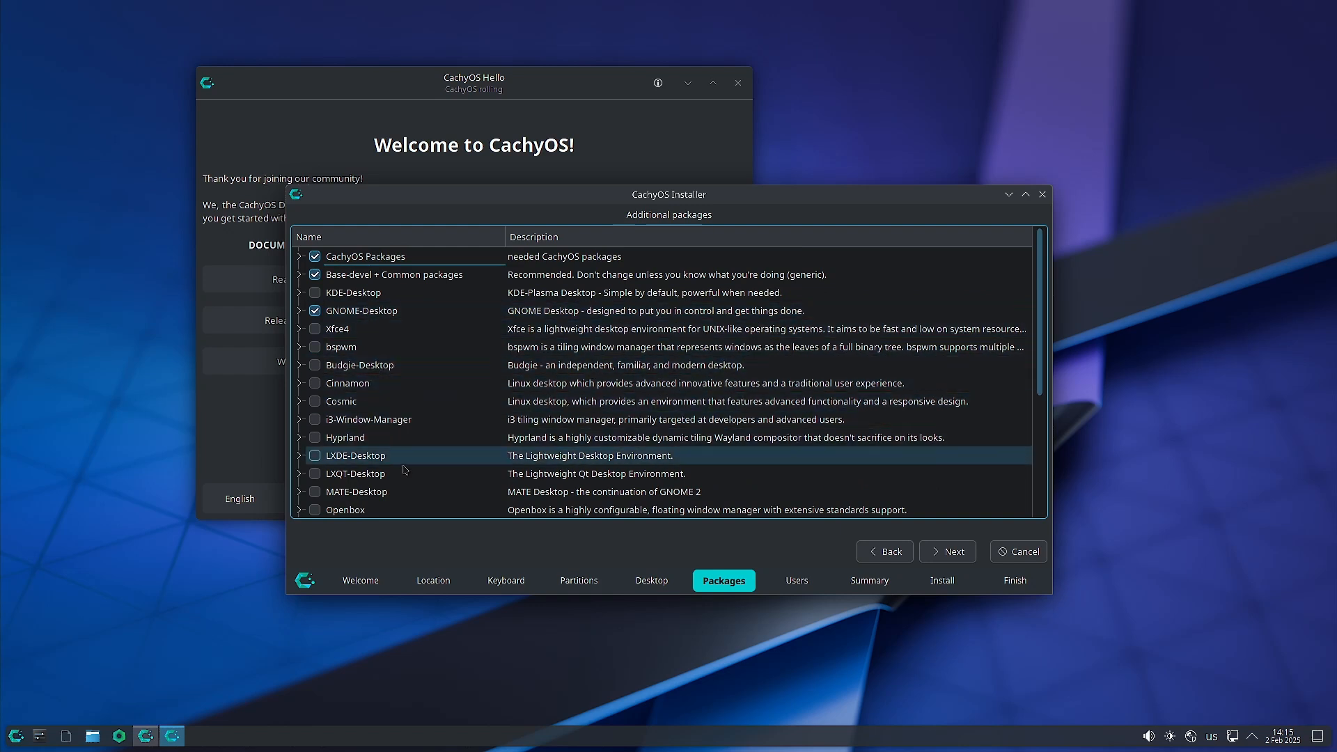
scroll(404, 473, down, 2)
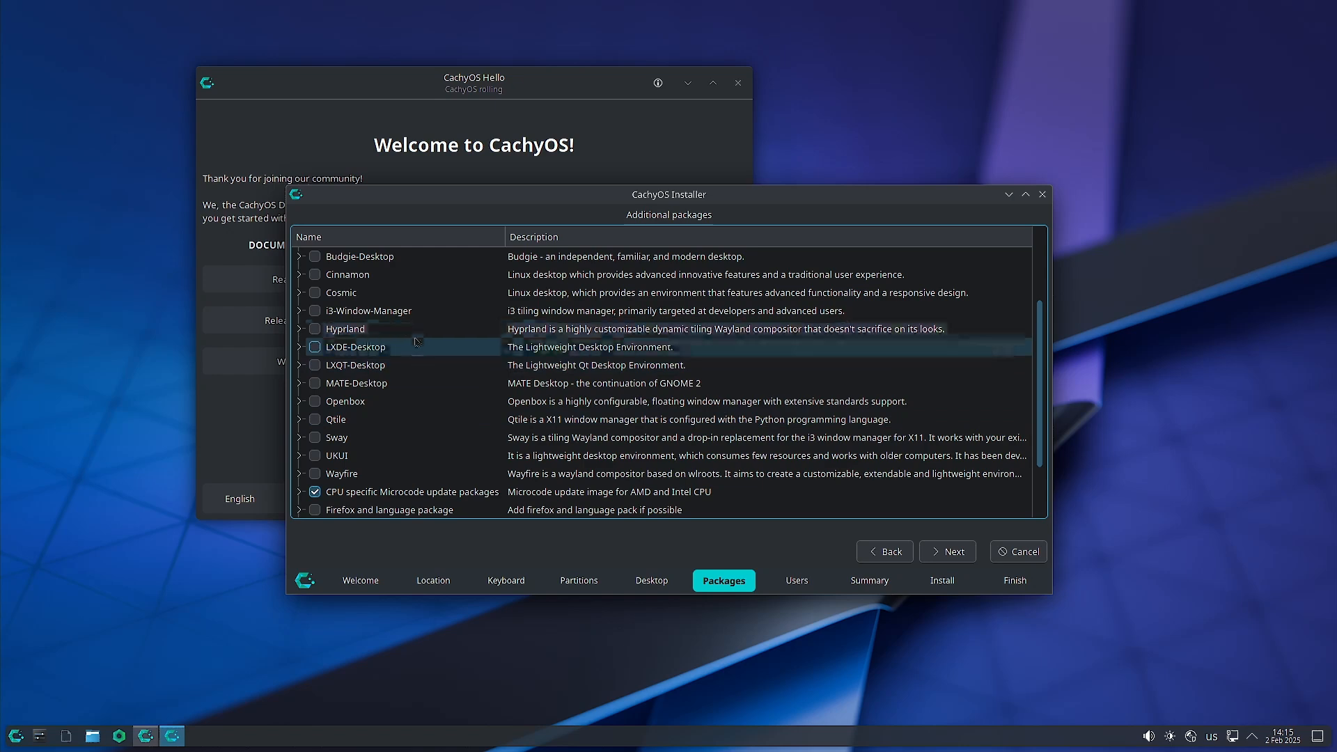
scroll(415, 340, up, 2)
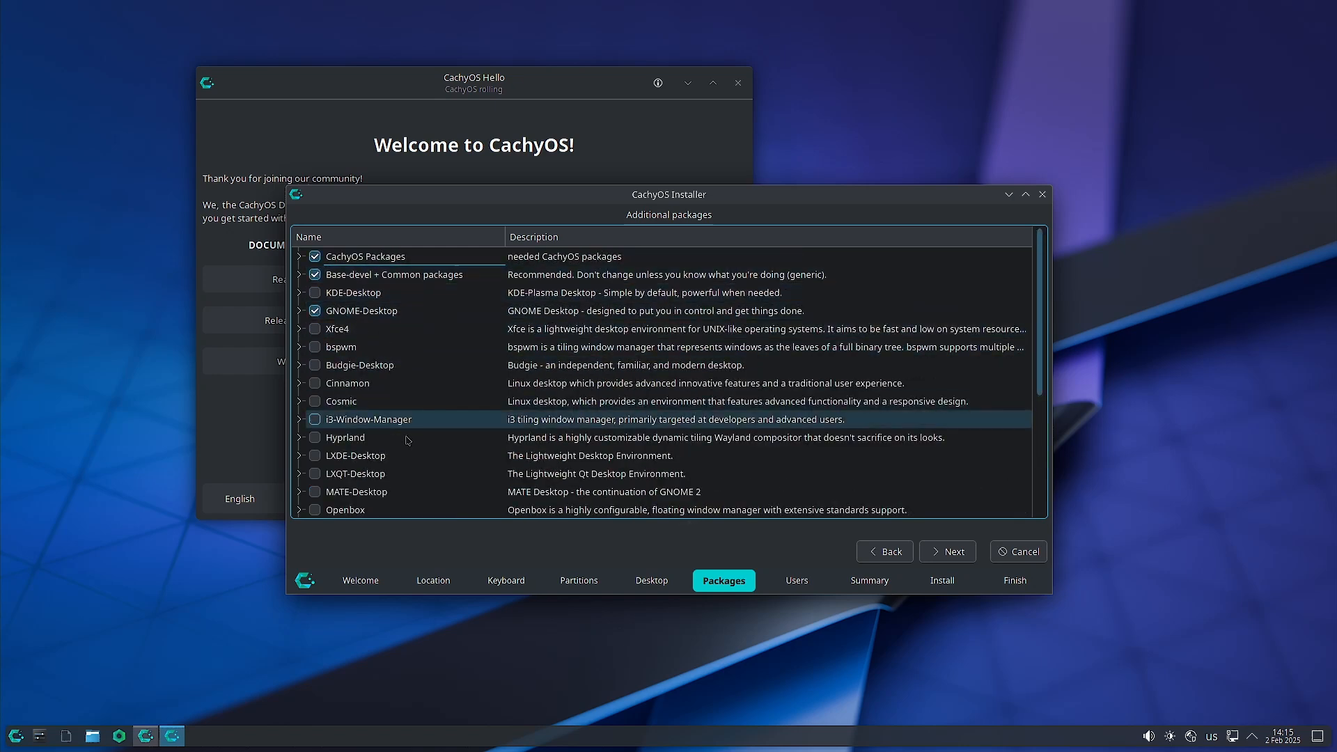
scroll(405, 495, down, 2)
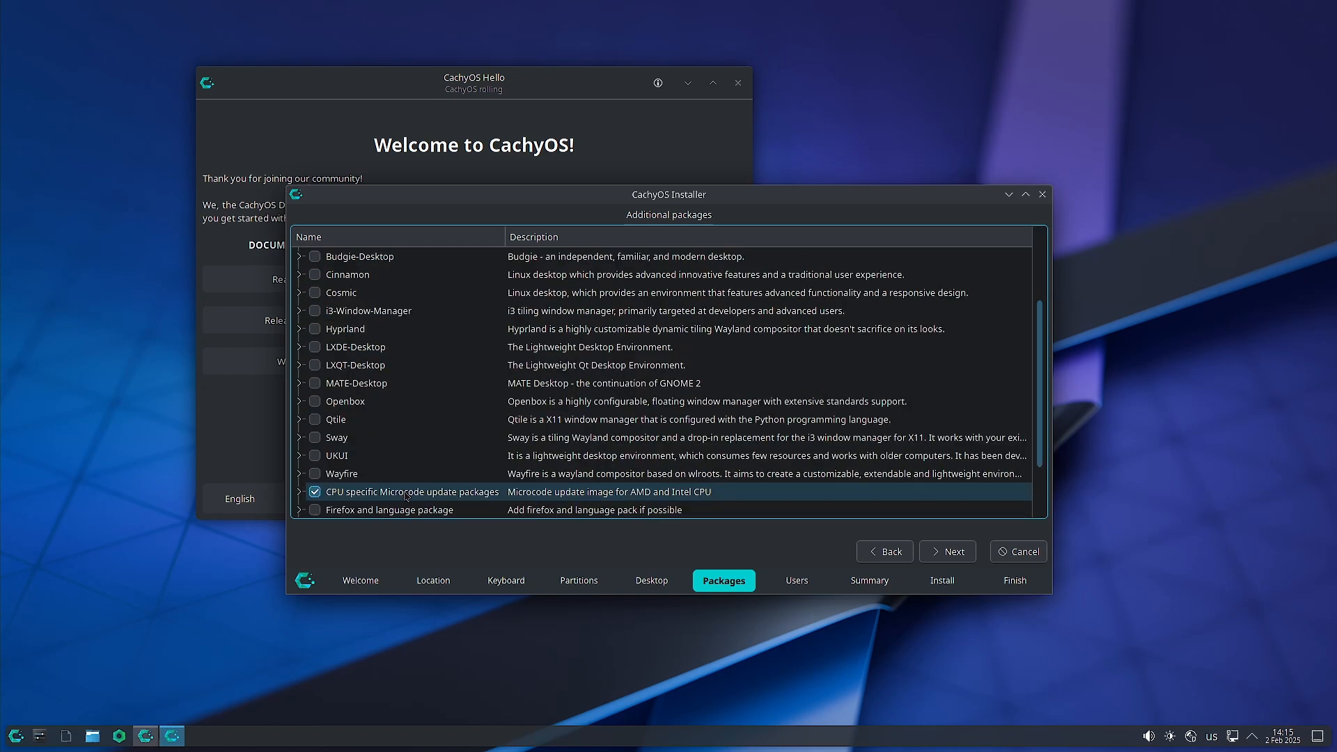
scroll(474, 495, down, 1)
scroll(484, 496, down, 1)
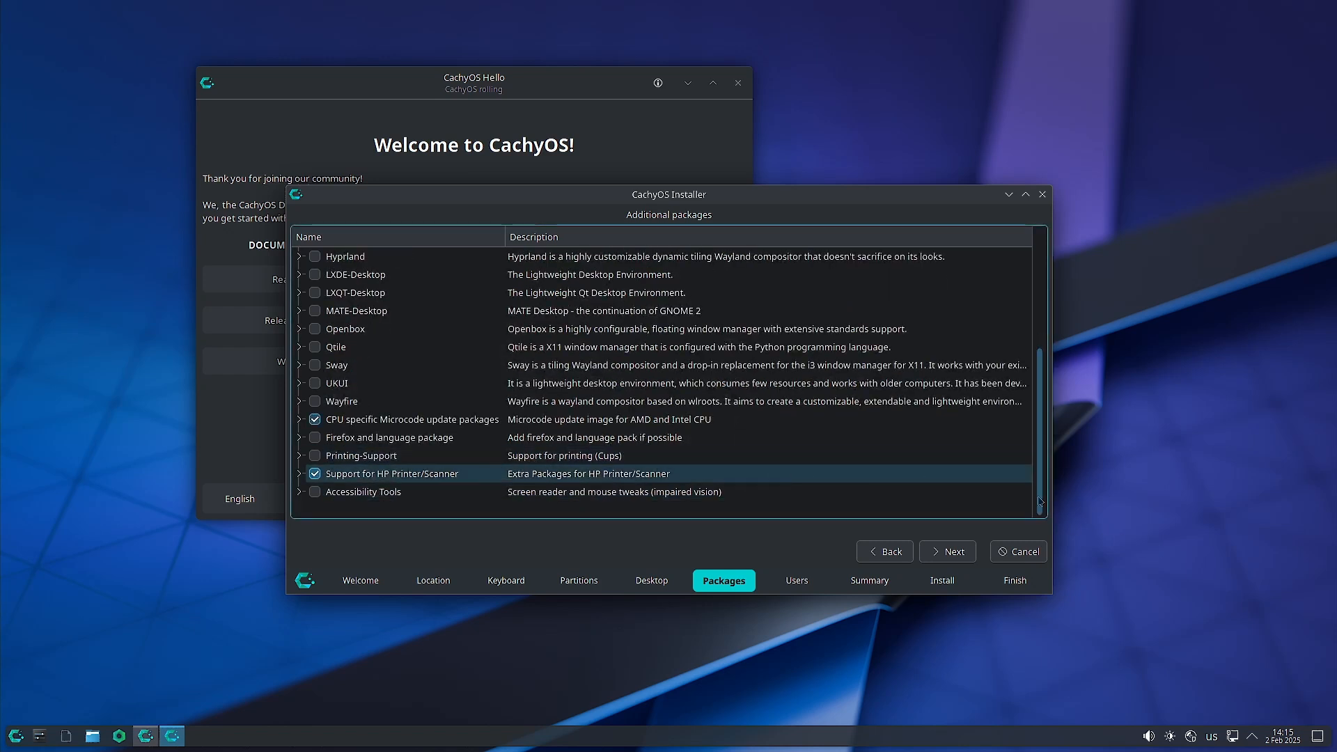
click(940, 552)
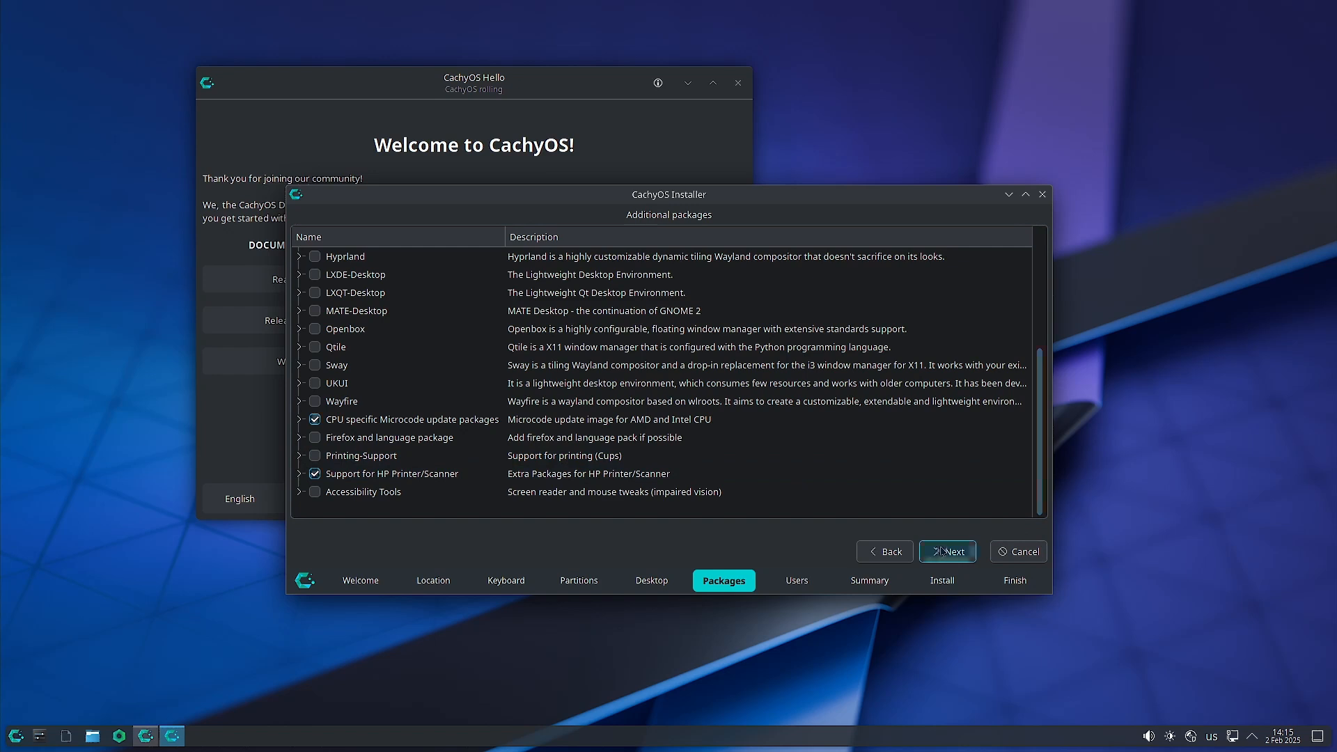
Fill in the user's name, keep the suggested login and computer names, and enter and repeat the account password.
text(sam)
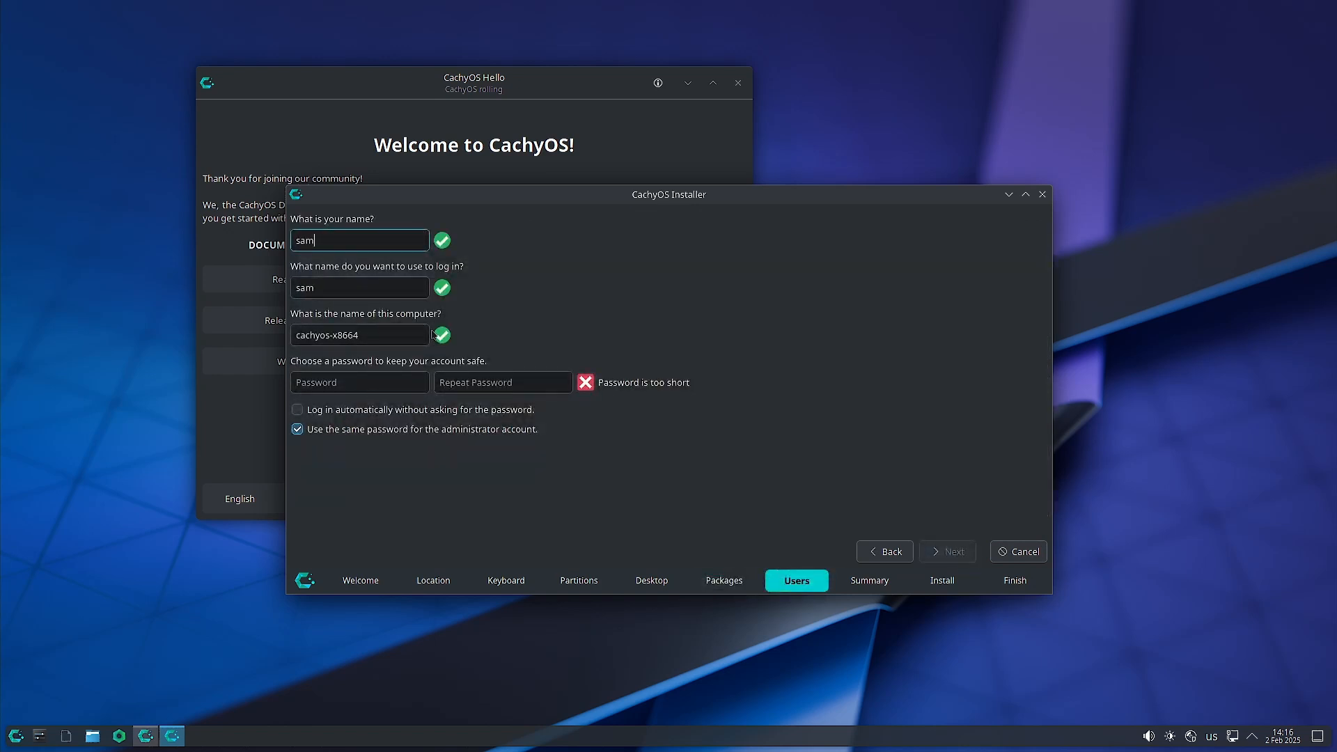
click(328, 375)
text(sam)
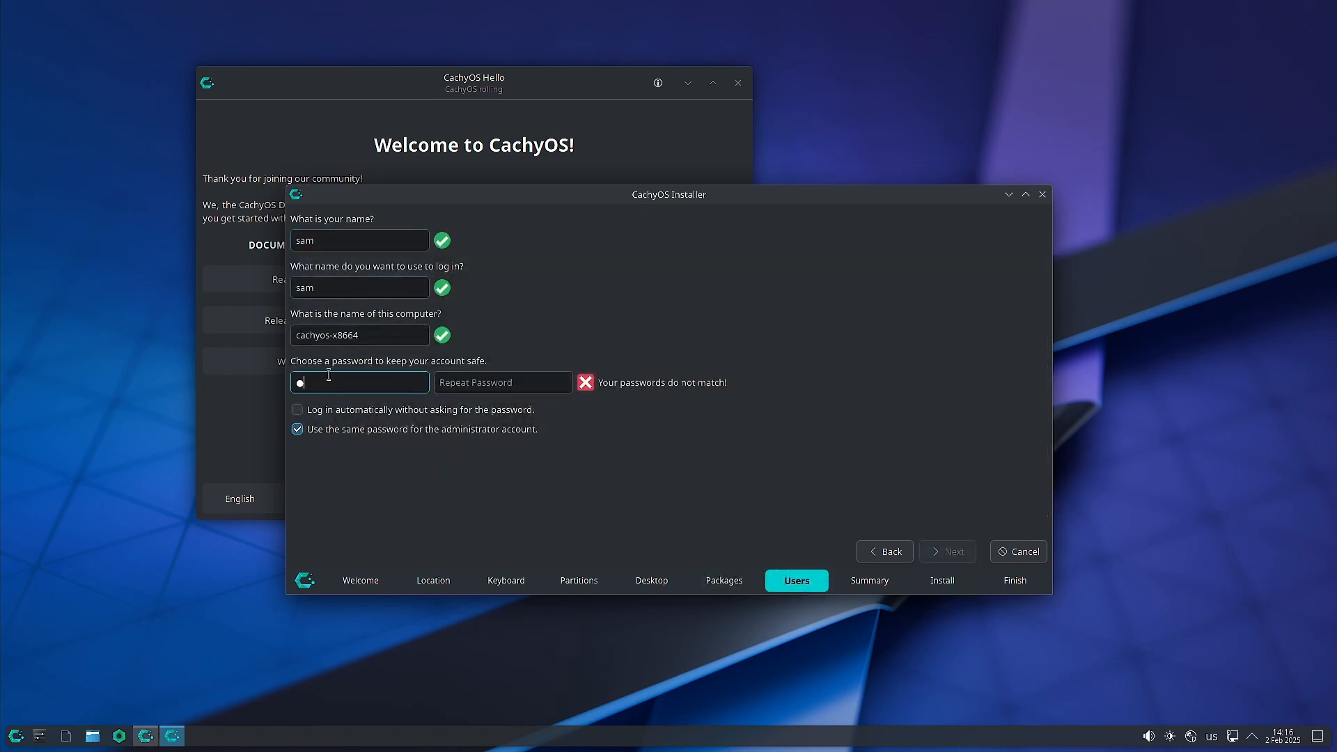
text(●●●)
click(470, 382)
text(●●●●●●)
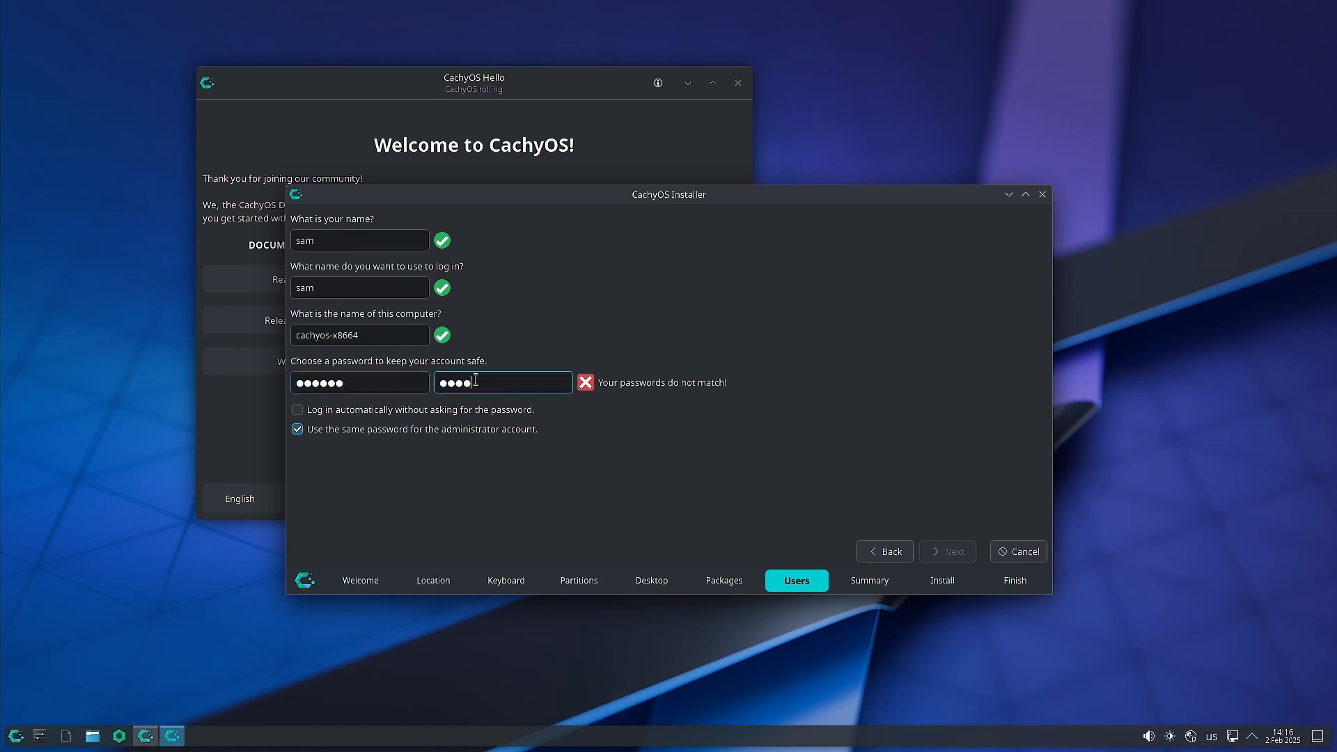
Continue to the summary, confirm installing CachyOS now, and show the installation log before returning to the slideshow.
click(948, 553)
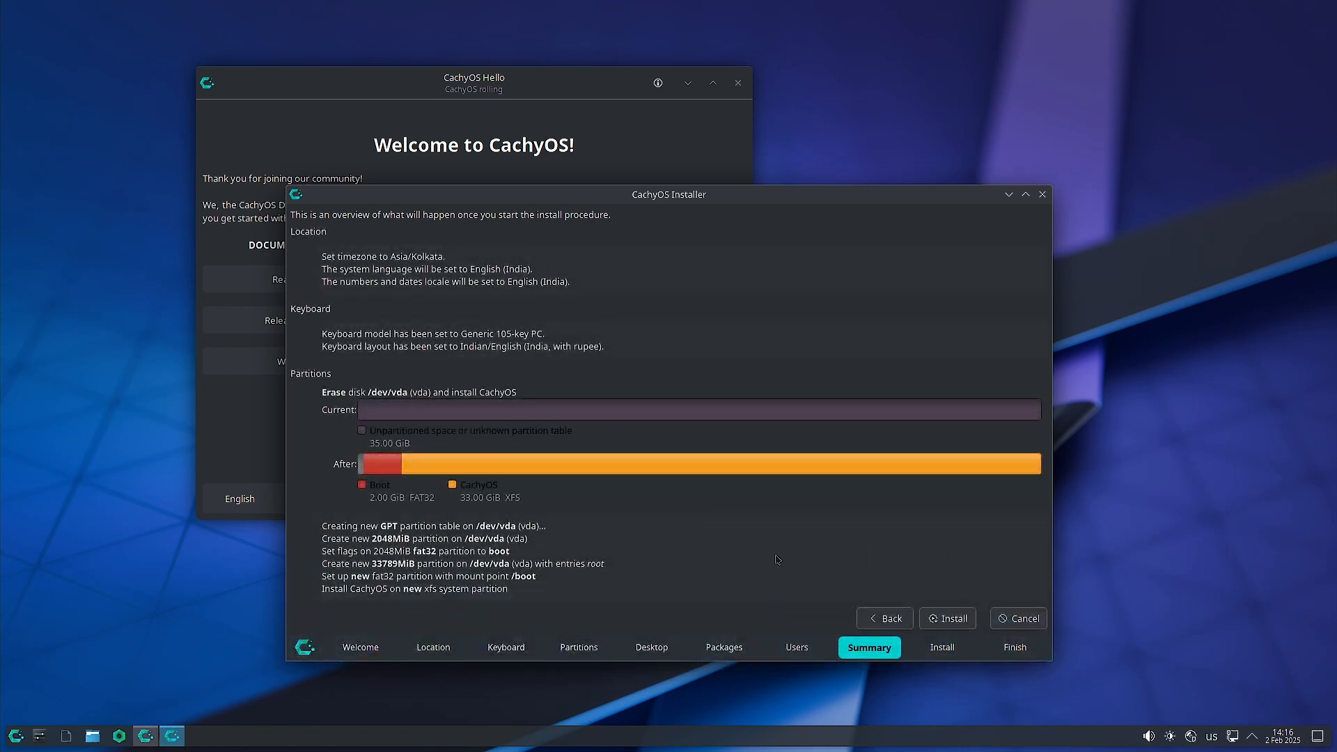
click(950, 619)
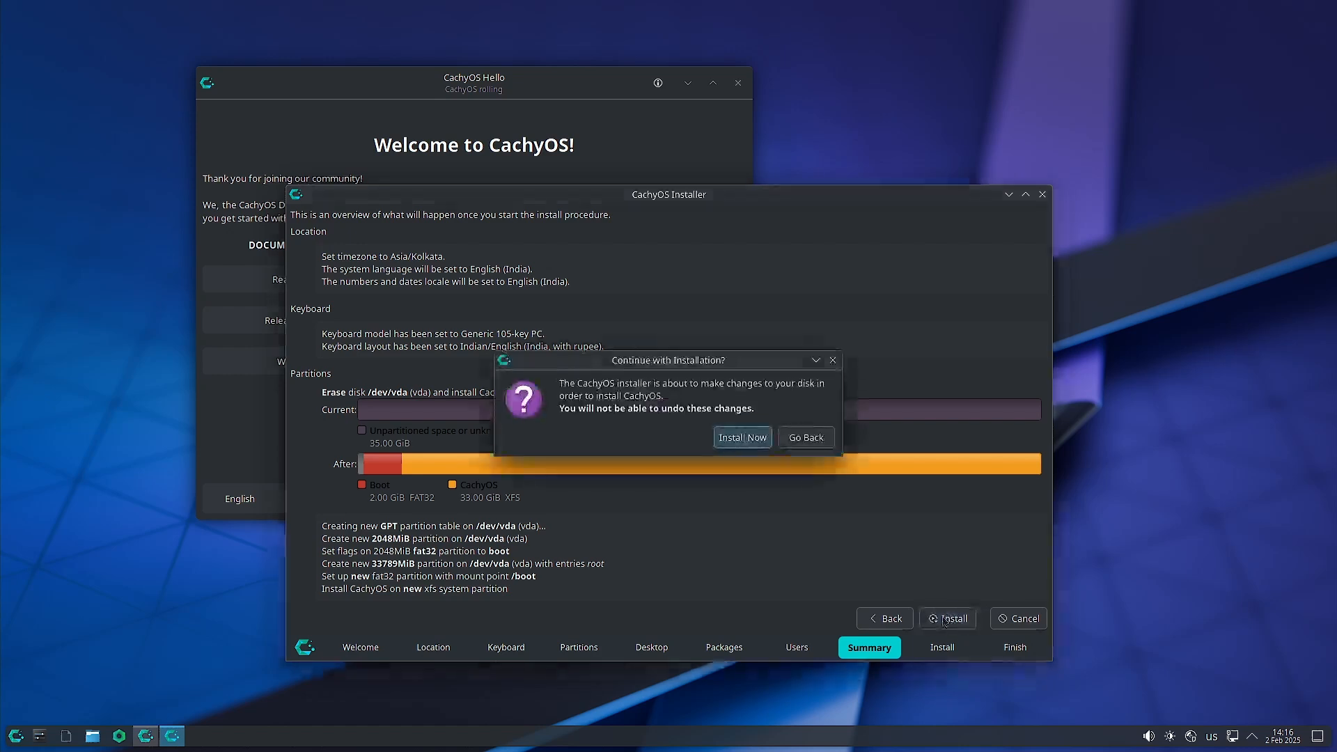
click(744, 438)
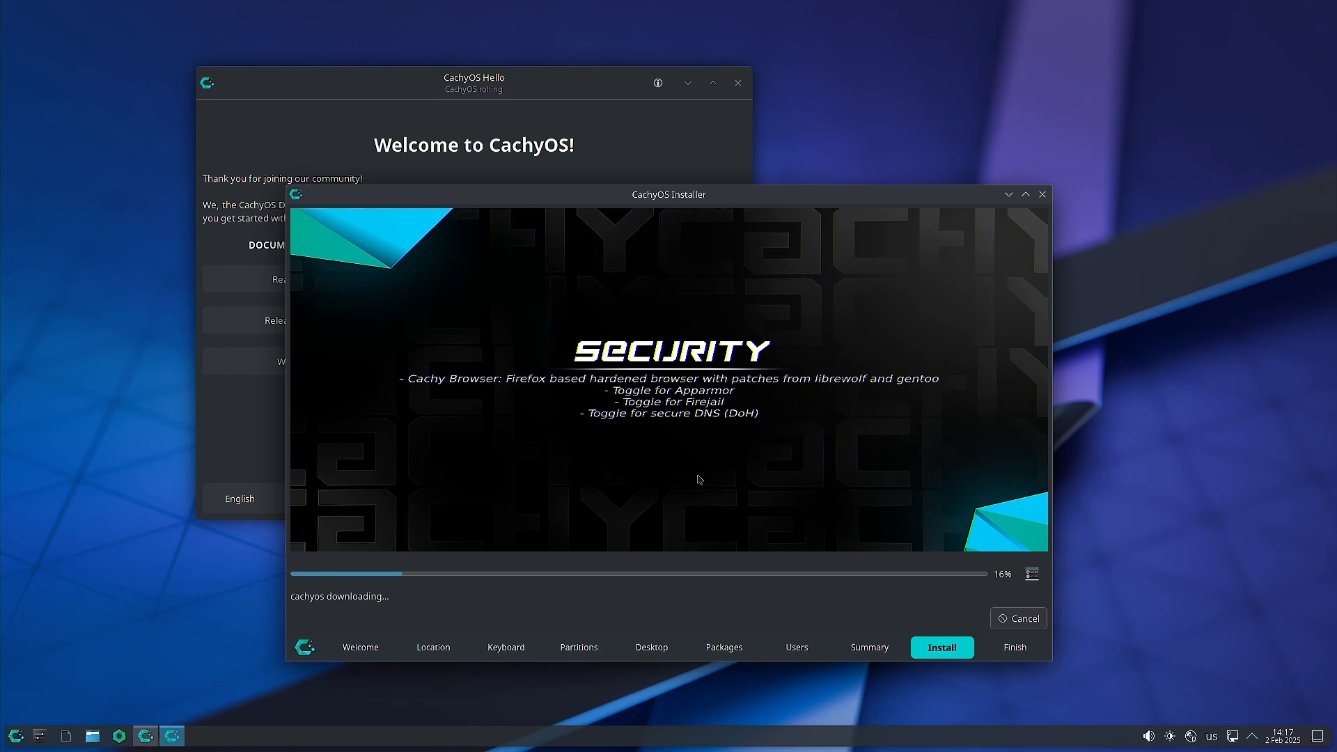
click(1032, 574)
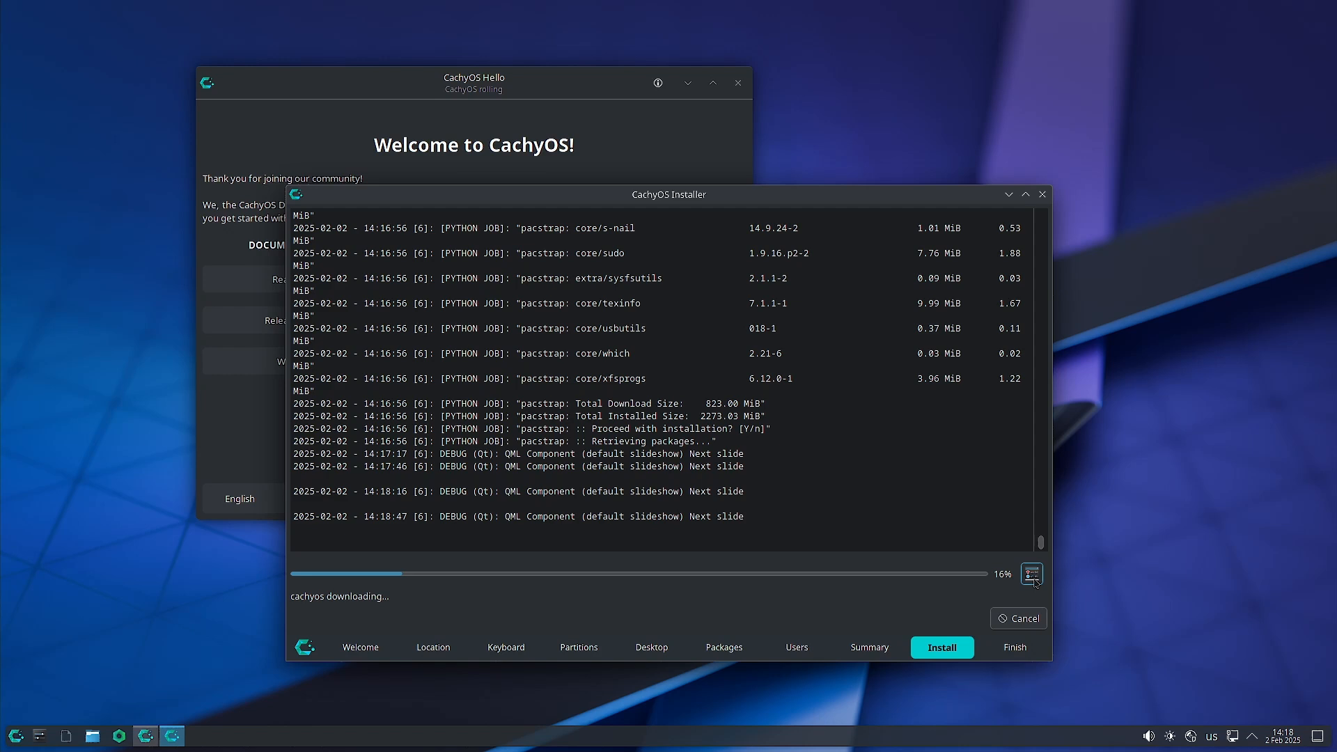
click(1033, 578)
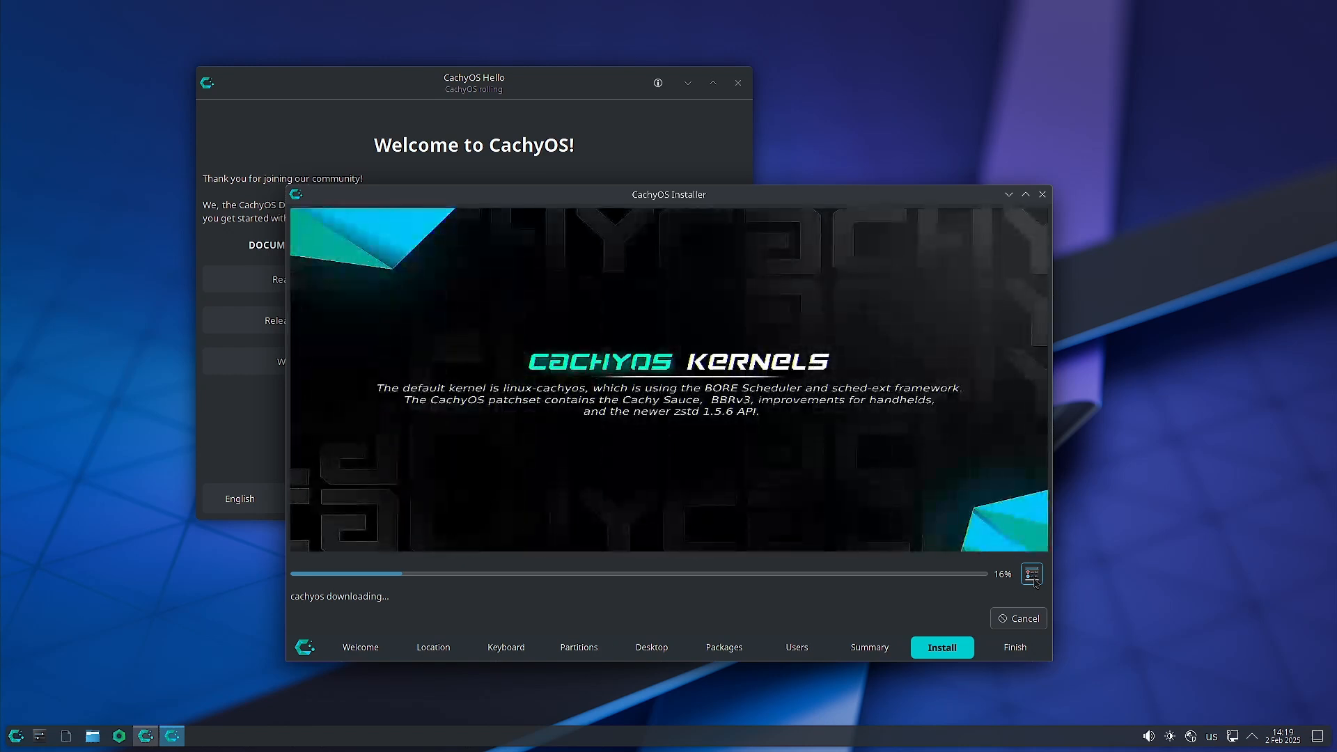